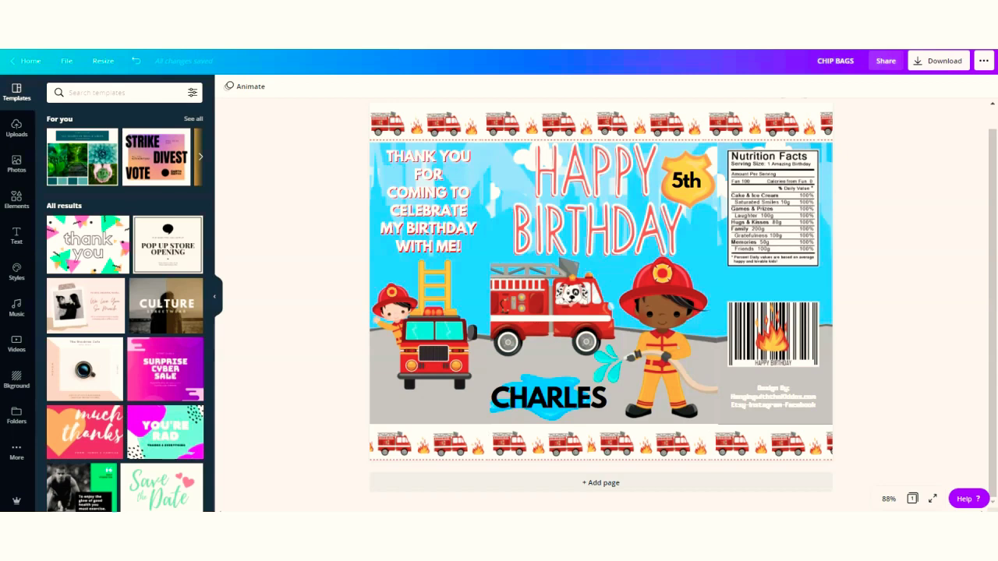
Duplicate the grouped fire truck border strip along the upper edge of the chip bag design
{"action": "left_click", "coordinate": [803, 170]}
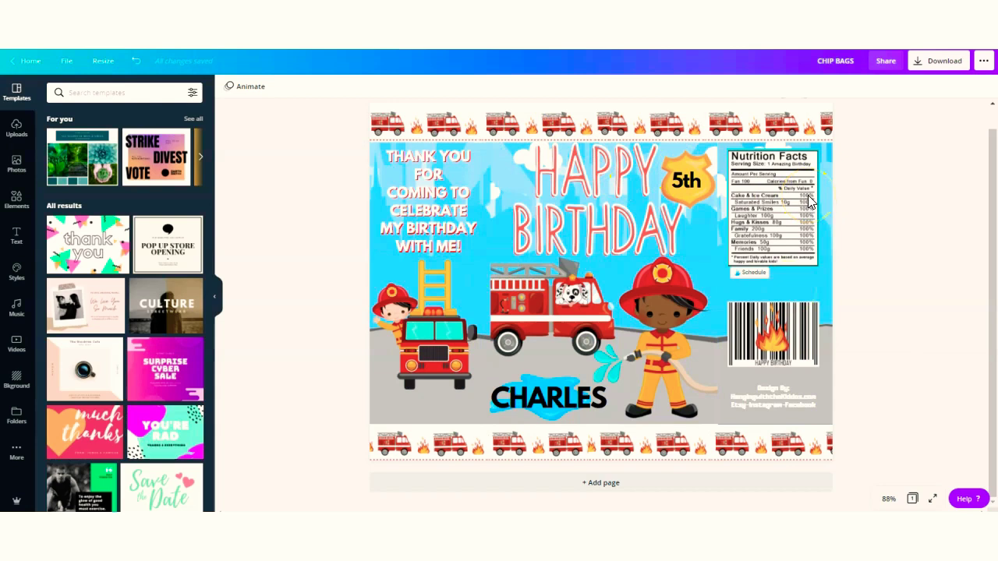
{"action": "left_click", "coordinate": [746, 117]}
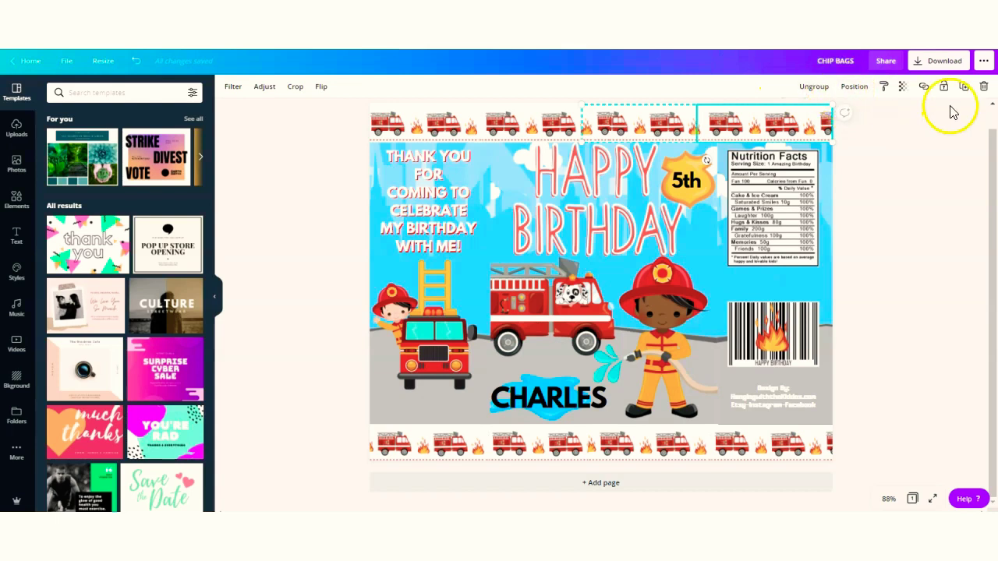
{"action": "left_click", "coordinate": [963, 87]}
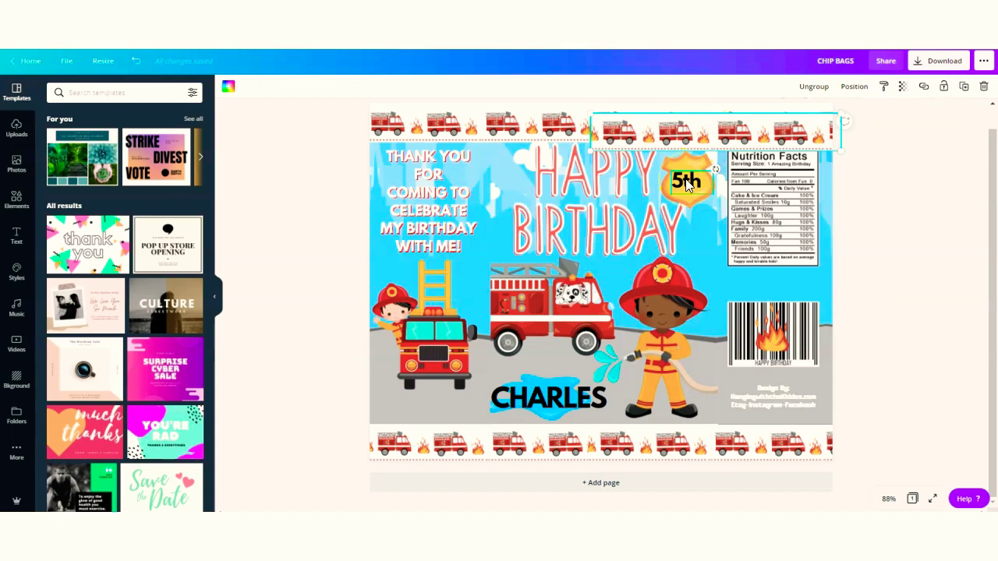
Delete the thank-you message, the "5th" badge text and the child's name from the chip bag design
{"action": "left_click", "coordinate": [410, 218]}
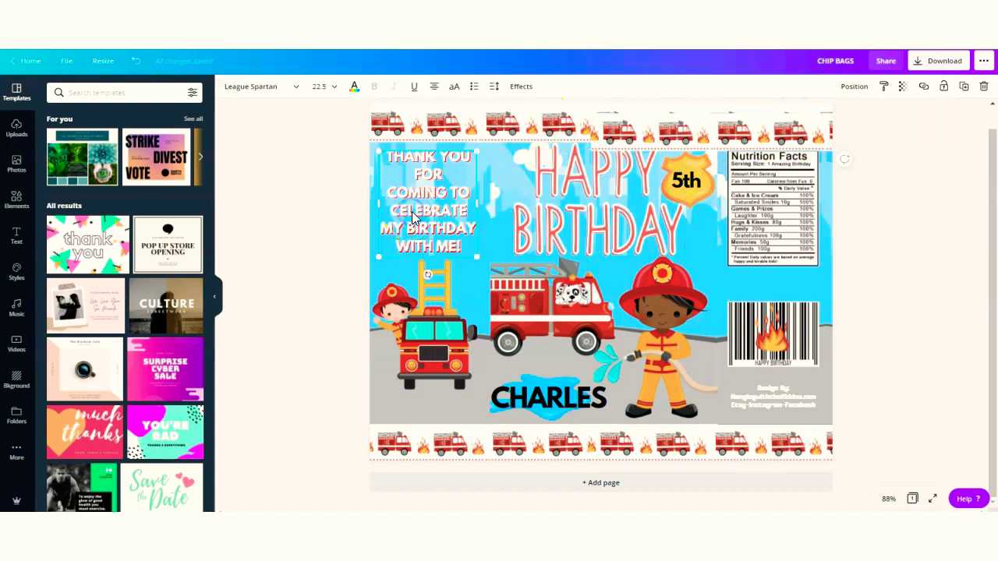
{"action": "left_click", "coordinate": [984, 88]}
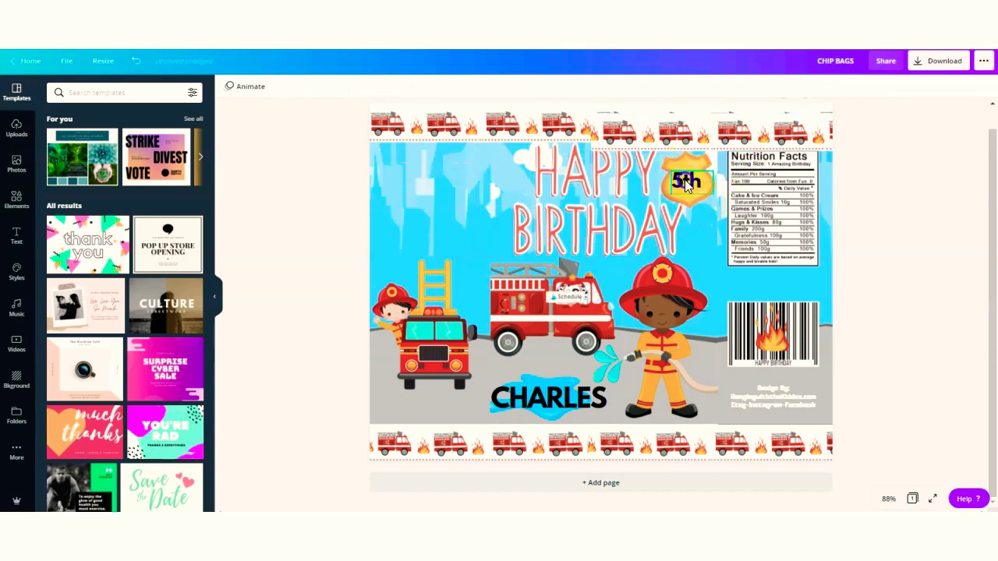
{"action": "left_click", "coordinate": [685, 180]}
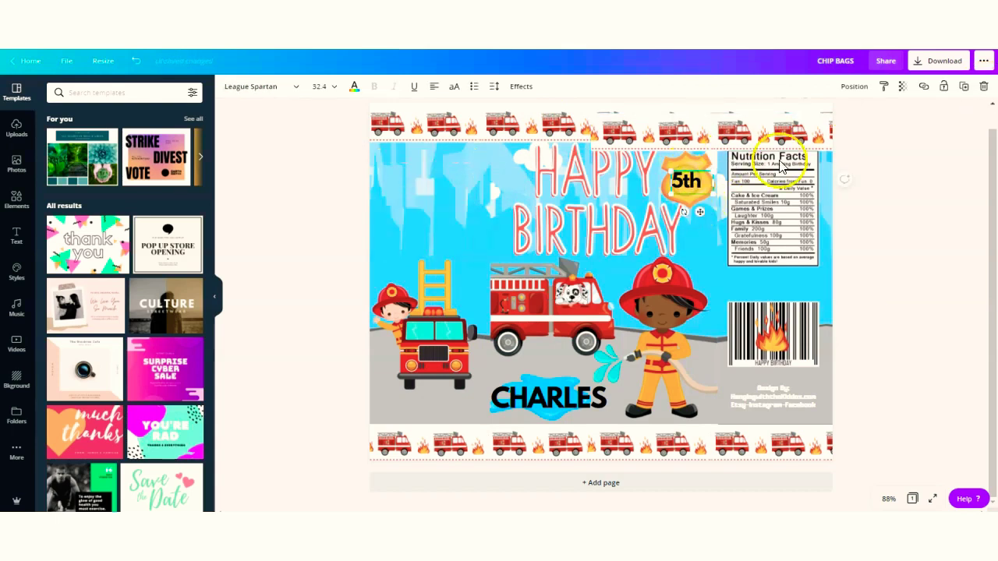
{"action": "left_click", "coordinate": [984, 88]}
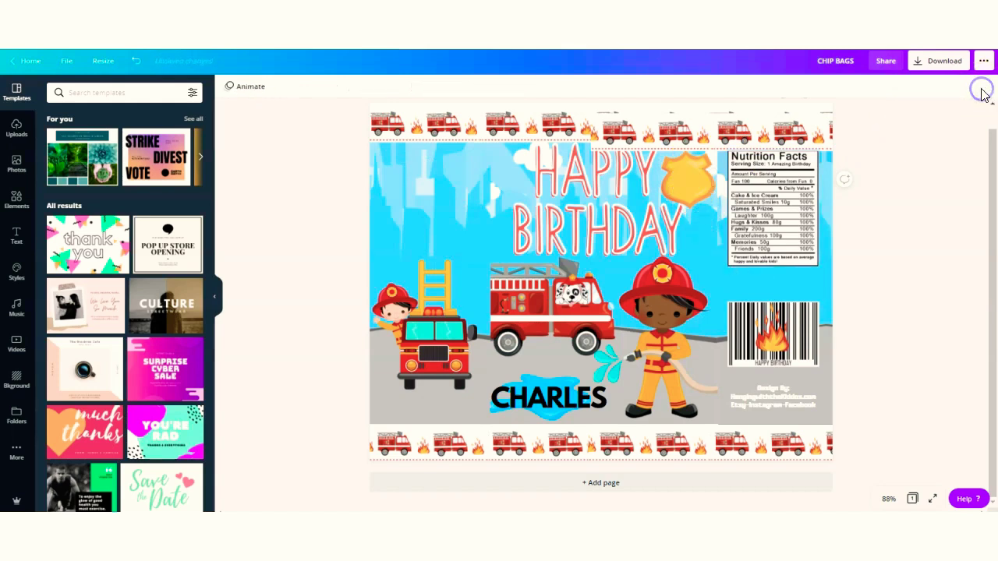
{"action": "left_click", "coordinate": [555, 390]}
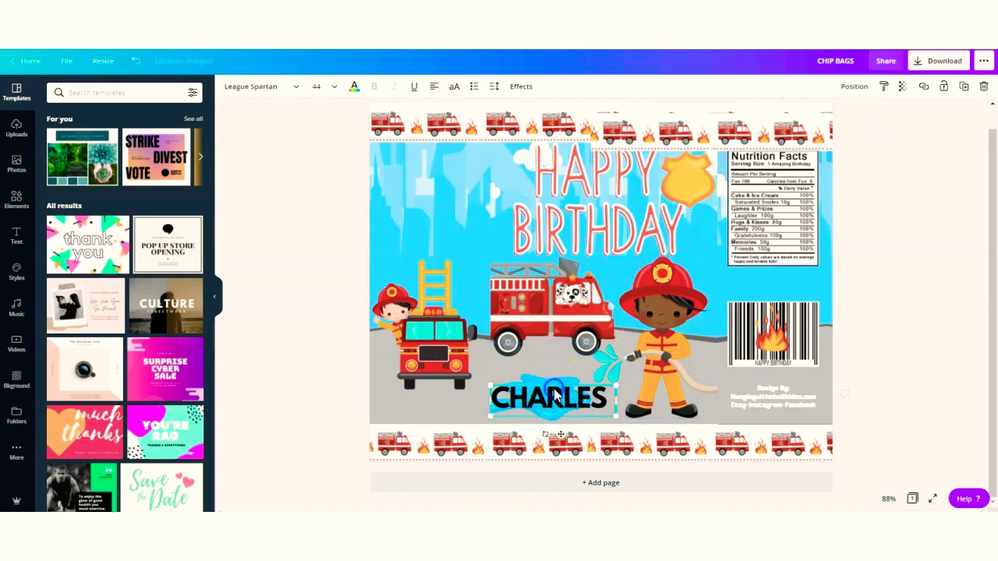
{"action": "left_click", "coordinate": [982, 87]}
Move the duplicated fire truck border strip up so it lines up with the existing border and covers the design's upper right corner
{"action": "left_click", "coordinate": [735, 262]}
{"action": "left_click", "coordinate": [630, 97]}
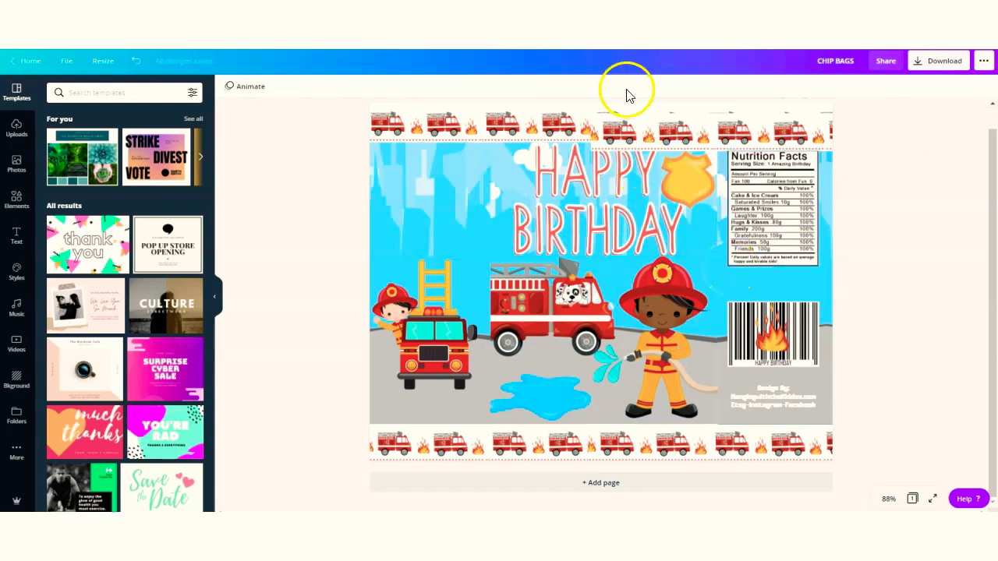
{"action": "left_click", "coordinate": [674, 123]}
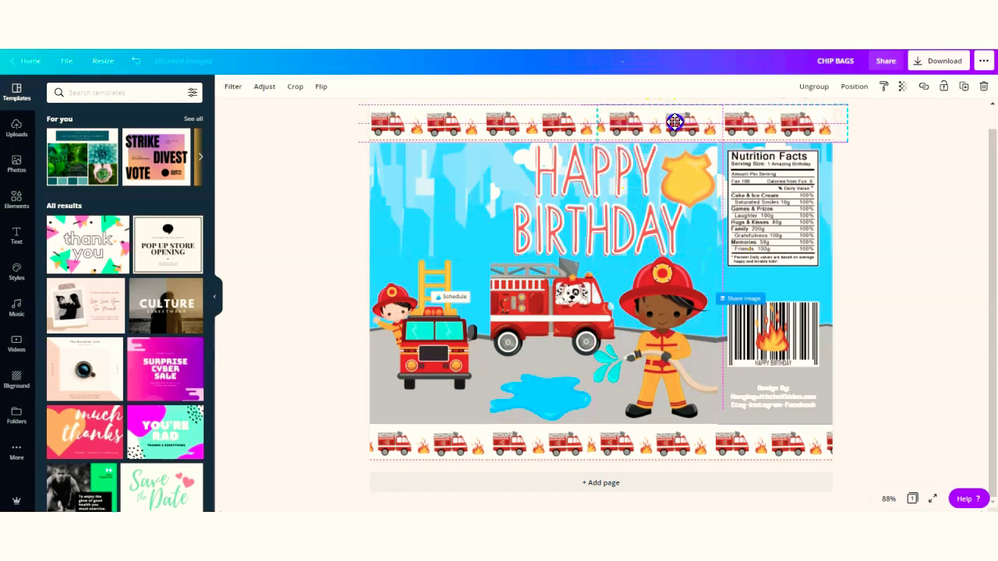
{"action": "left_click", "coordinate": [906, 240]}
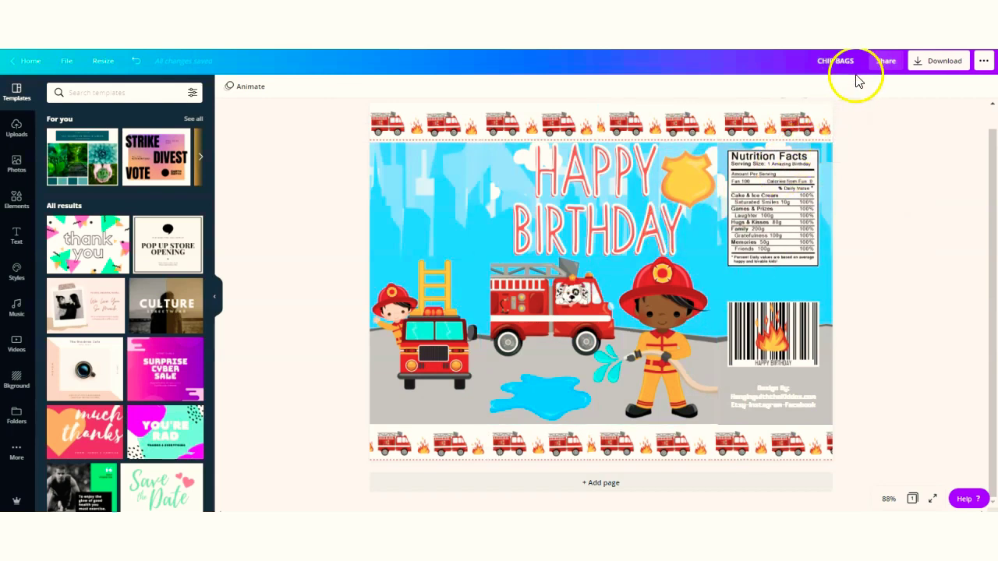
Download the chip bag design without its personalised text as a PNG file
{"action": "left_click", "coordinate": [918, 62]}
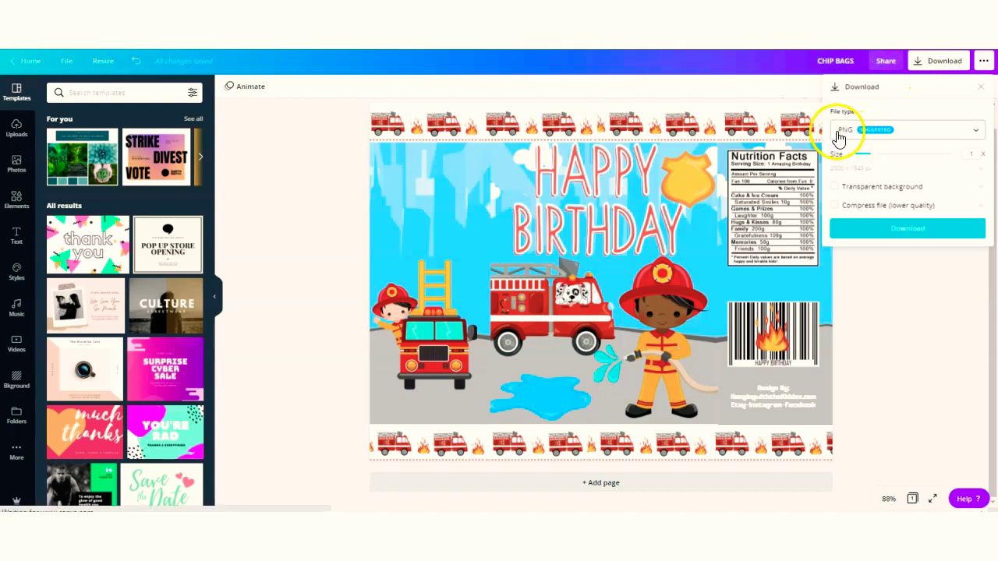
{"action": "left_click", "coordinate": [904, 230]}
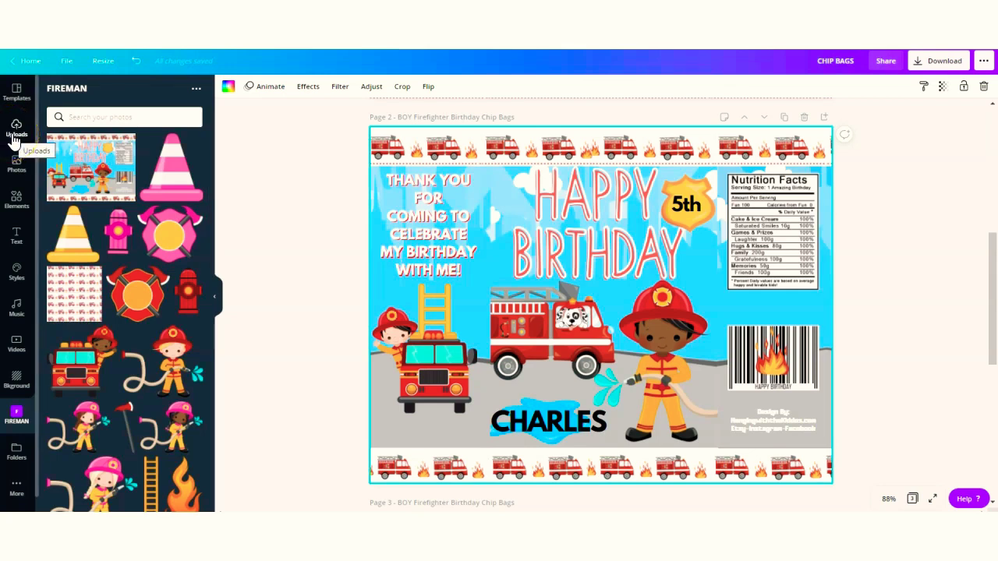
Add a new page after page 3 and set the flattened chip bag image from the FIREMAN folder as its background
{"action": "left_click", "coordinate": [102, 170]}
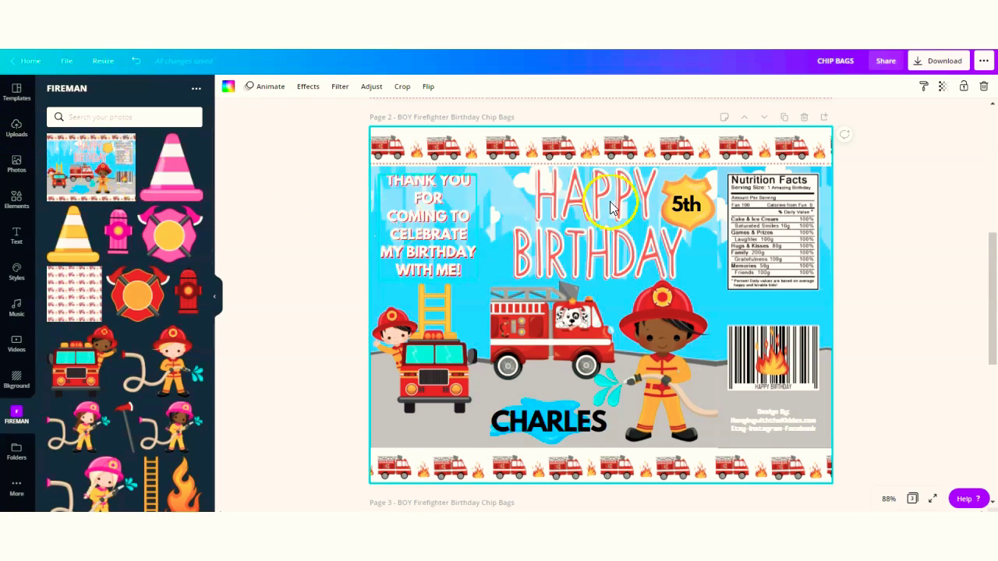
{"action": "left_click_drag", "start_coordinate": [990, 257], "coordinate": [992, 419]}
{"action": "left_click", "coordinate": [590, 483]}
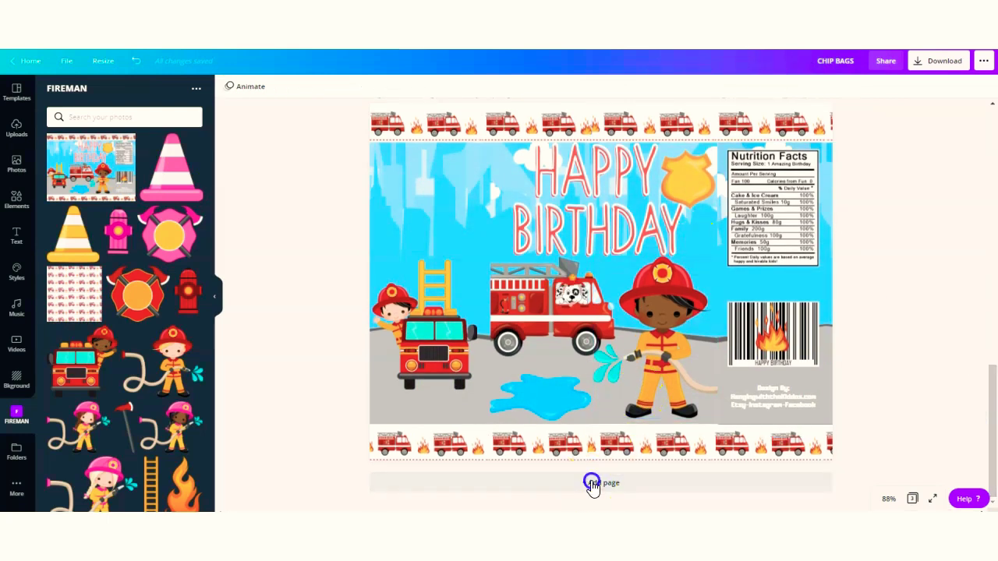
{"action": "left_click", "coordinate": [69, 159]}
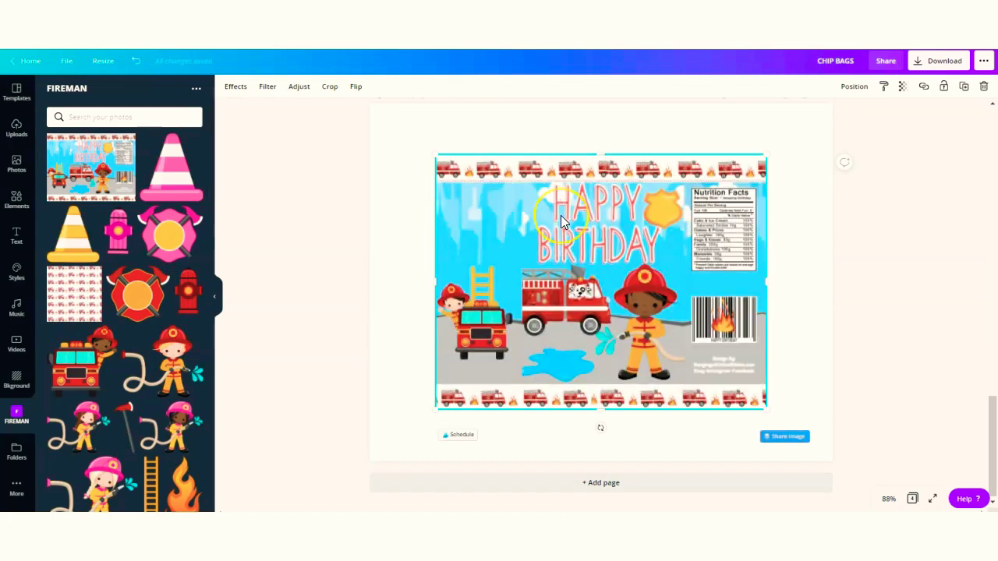
{"action": "right_click", "coordinate": [561, 221]}
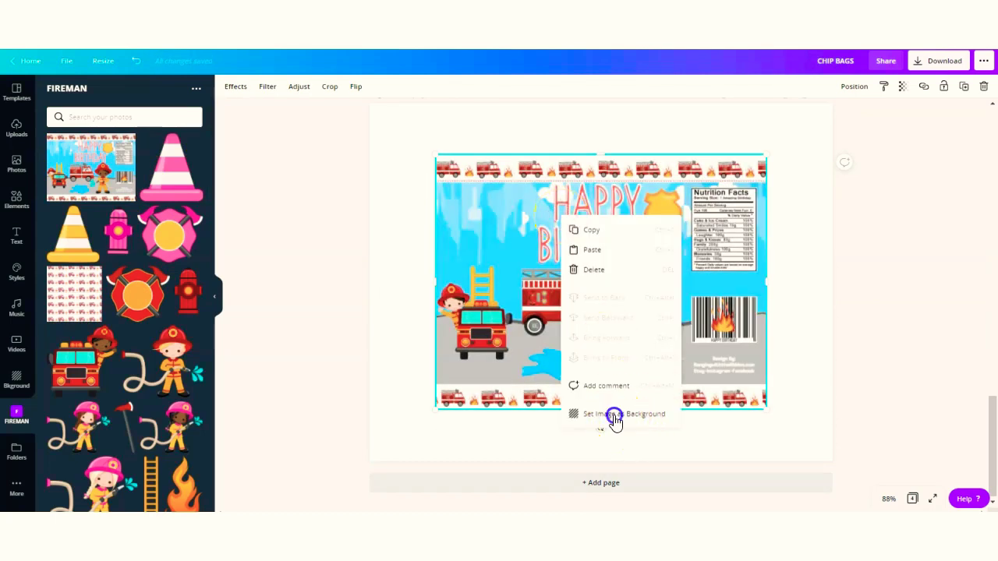
{"action": "left_click", "coordinate": [615, 420]}
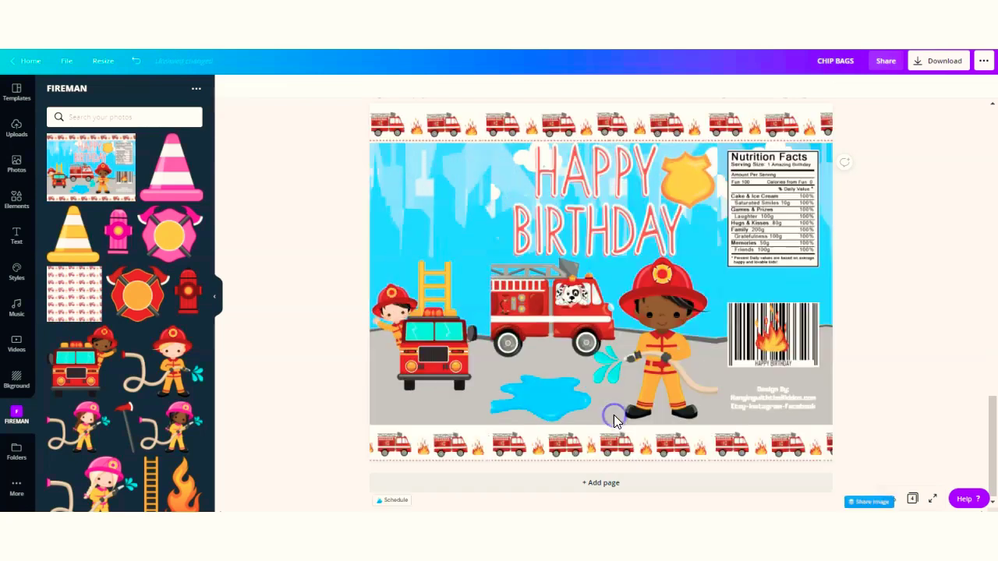
Check the crop of the new page's background image and accept it
{"action": "left_click", "coordinate": [489, 177]}
{"action": "double_click", "coordinate": [489, 178]}
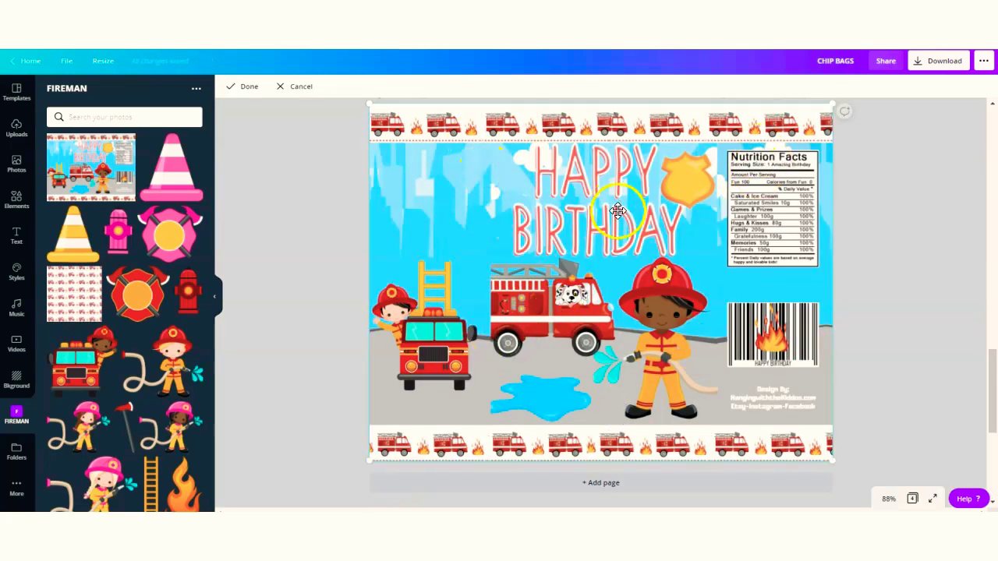
{"action": "left_click", "coordinate": [239, 90]}
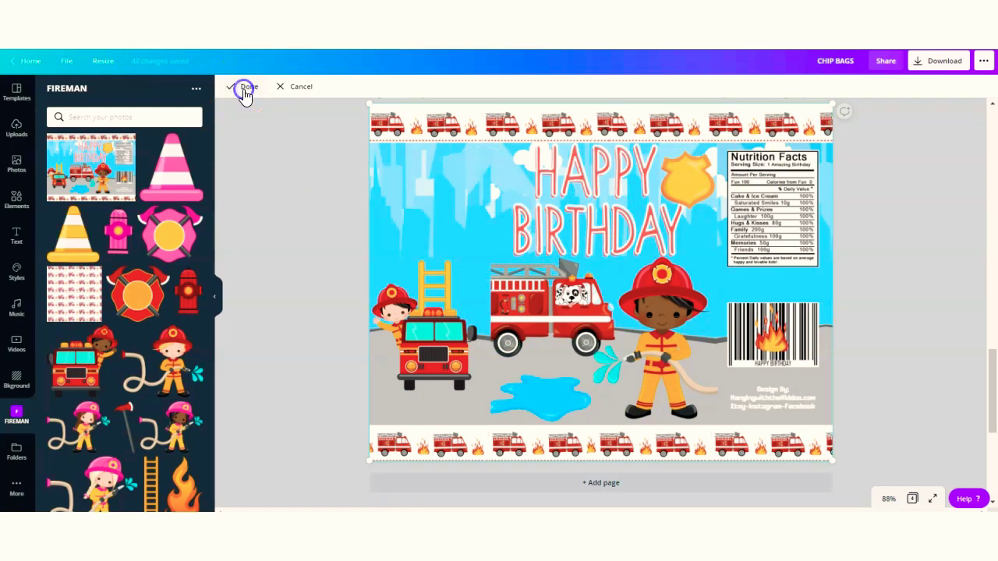
{"action": "left_click", "coordinate": [878, 209]}
Copy the thank-you message text from page 2 and paste it onto the flattened background on page 4
{"action": "left_click_drag", "start_coordinate": [992, 452], "coordinate": [980, 254]}
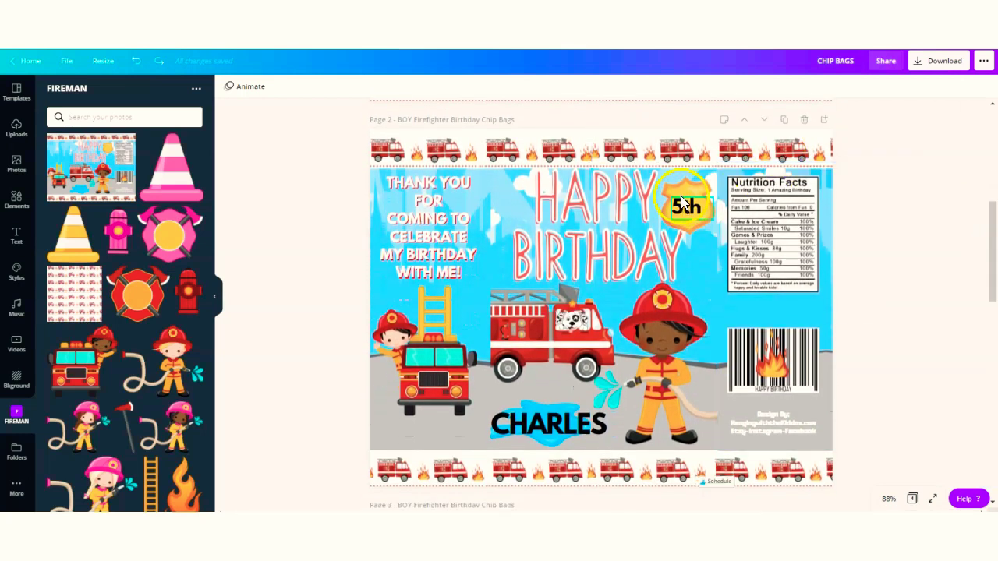
{"action": "left_click", "coordinate": [416, 219]}
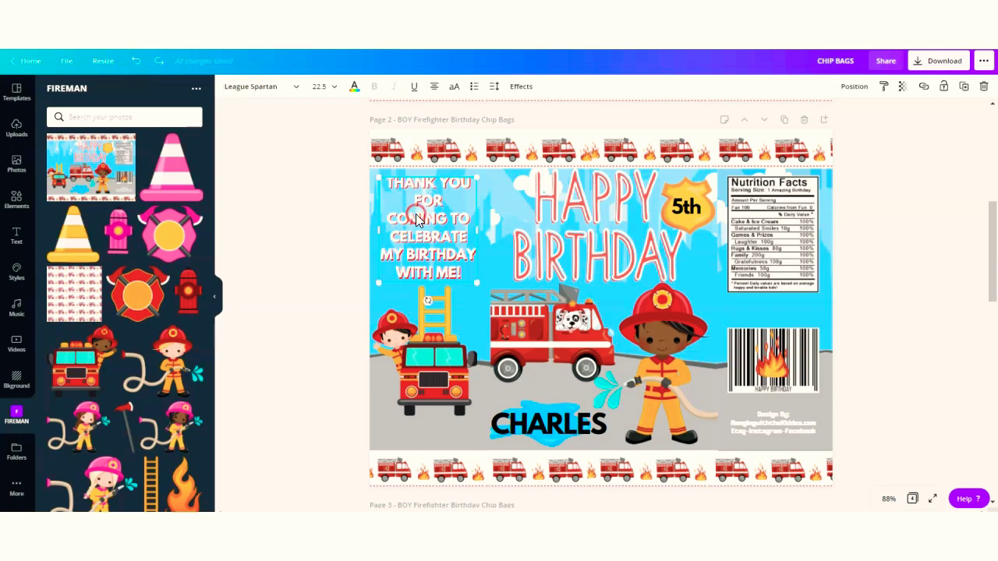
{"action": "right_click", "coordinate": [416, 220]}
{"action": "left_click", "coordinate": [439, 228]}
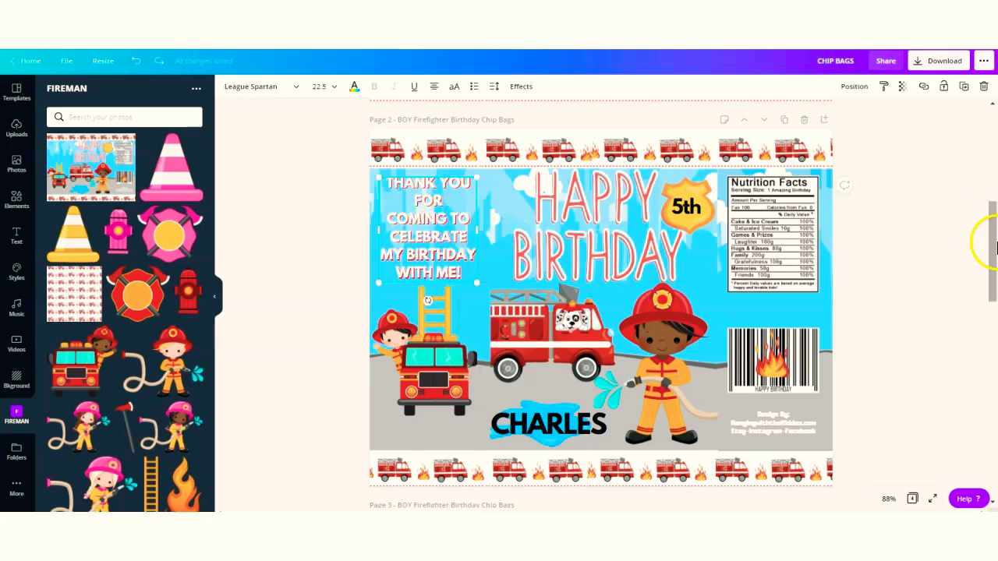
{"action": "left_click_drag", "start_coordinate": [993, 241], "coordinate": [993, 417]}
{"action": "left_click", "coordinate": [449, 272]}
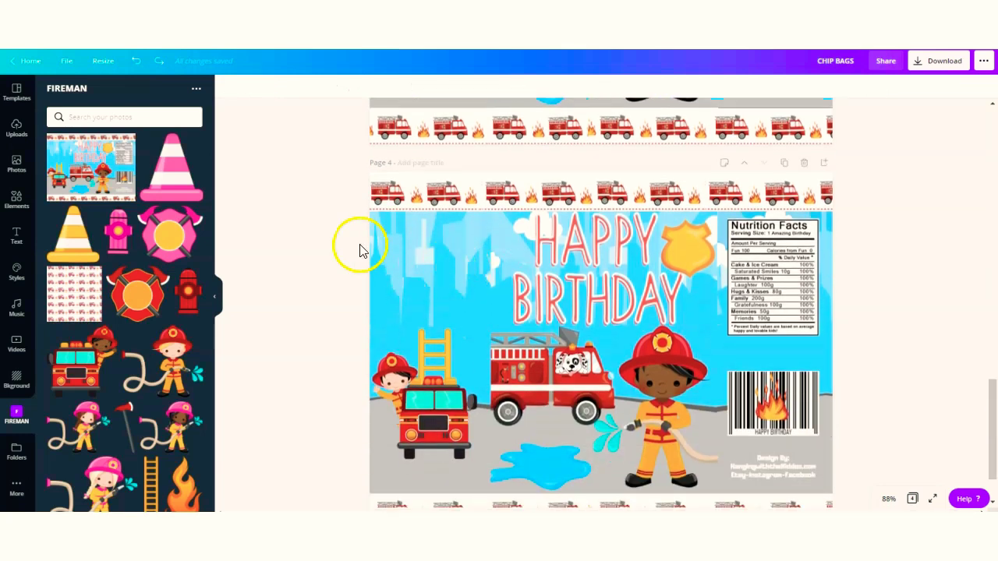
{"action": "right_click", "coordinate": [390, 251]}
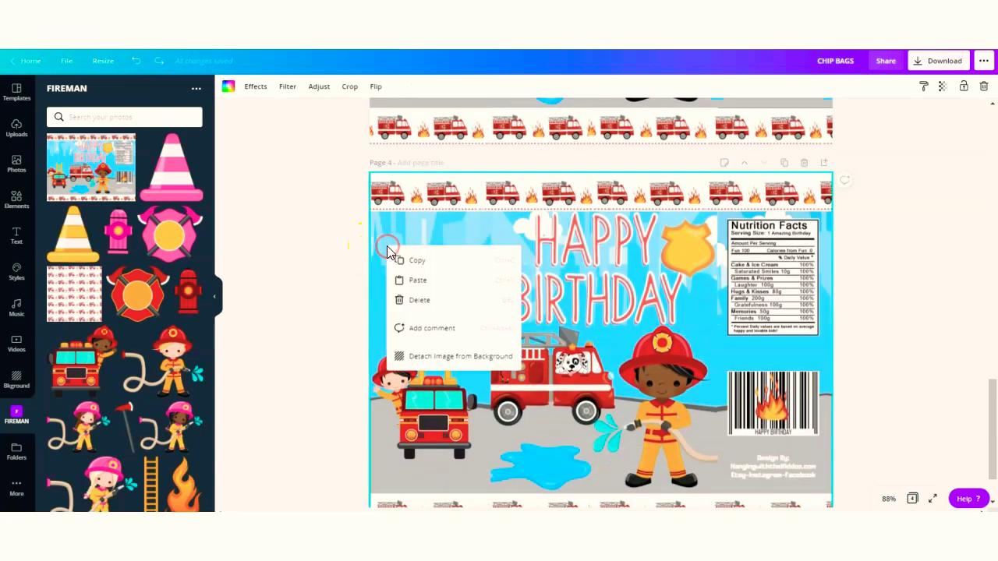
{"action": "left_click", "coordinate": [421, 279]}
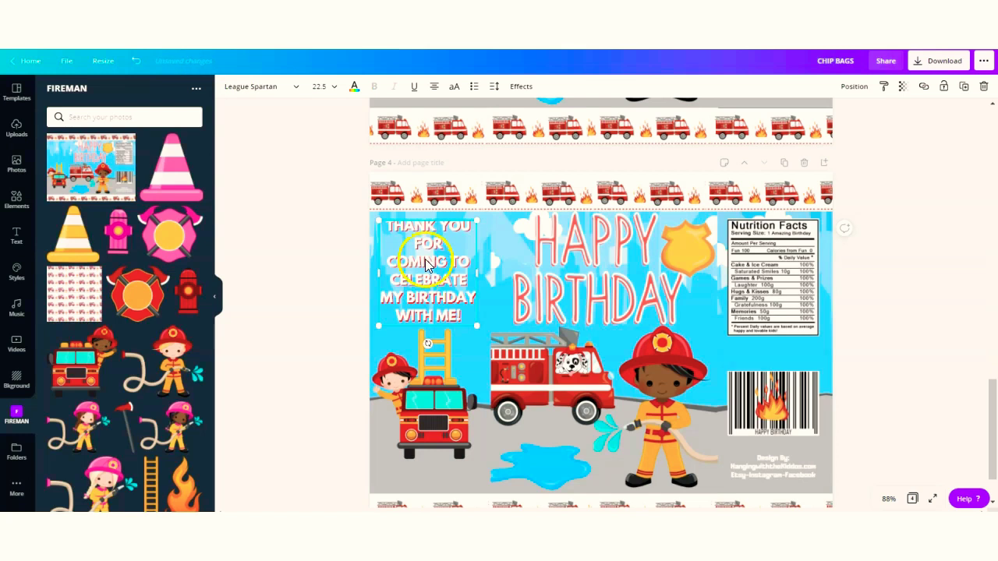
Delete page 3, the layered design whose personalised text was removed
{"action": "left_click_drag", "start_coordinate": [988, 393], "coordinate": [993, 321]}
{"action": "left_click", "coordinate": [805, 102]}
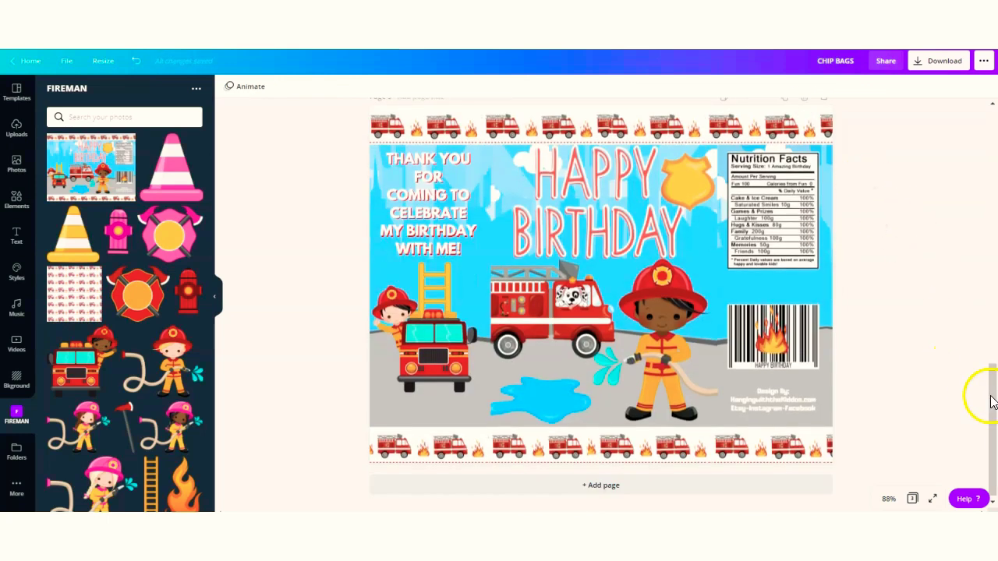
Copy the child's name text from page 2 and paste it over the water puddle on page 3
{"action": "left_click_drag", "start_coordinate": [993, 401], "coordinate": [993, 338]}
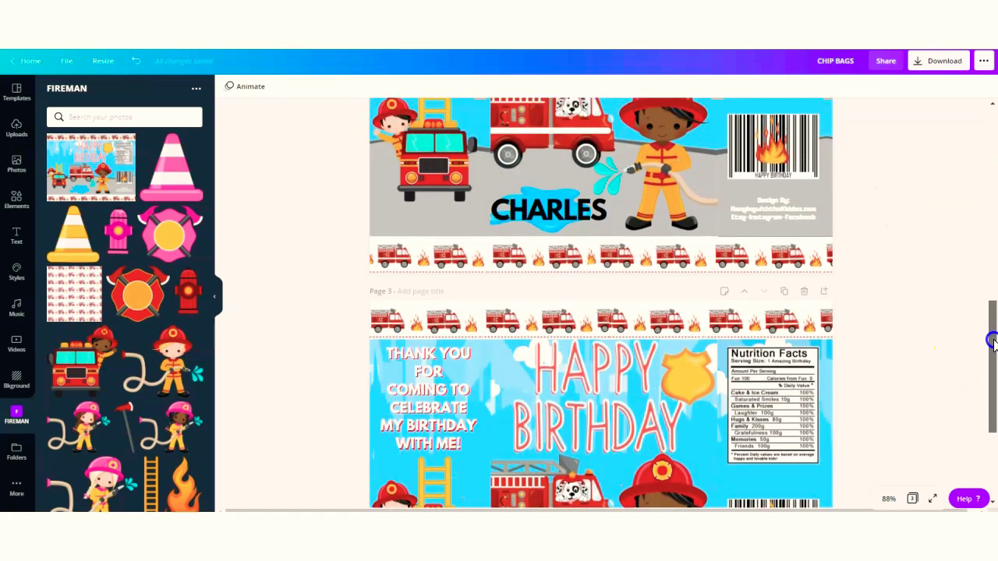
{"action": "left_click", "coordinate": [552, 212]}
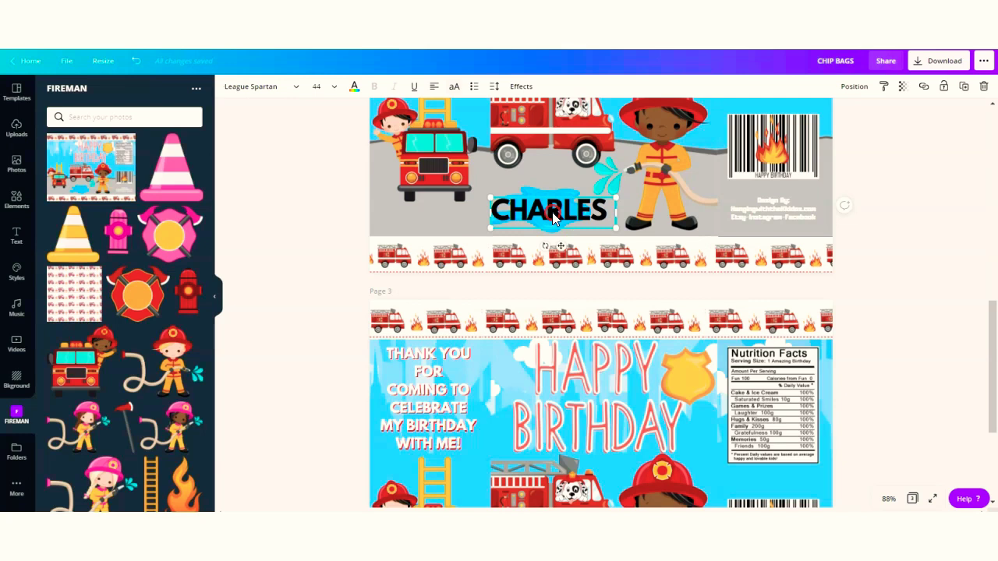
{"action": "right_click", "coordinate": [555, 215]}
{"action": "left_click", "coordinate": [584, 225]}
{"action": "left_click_drag", "start_coordinate": [993, 345], "coordinate": [994, 405]}
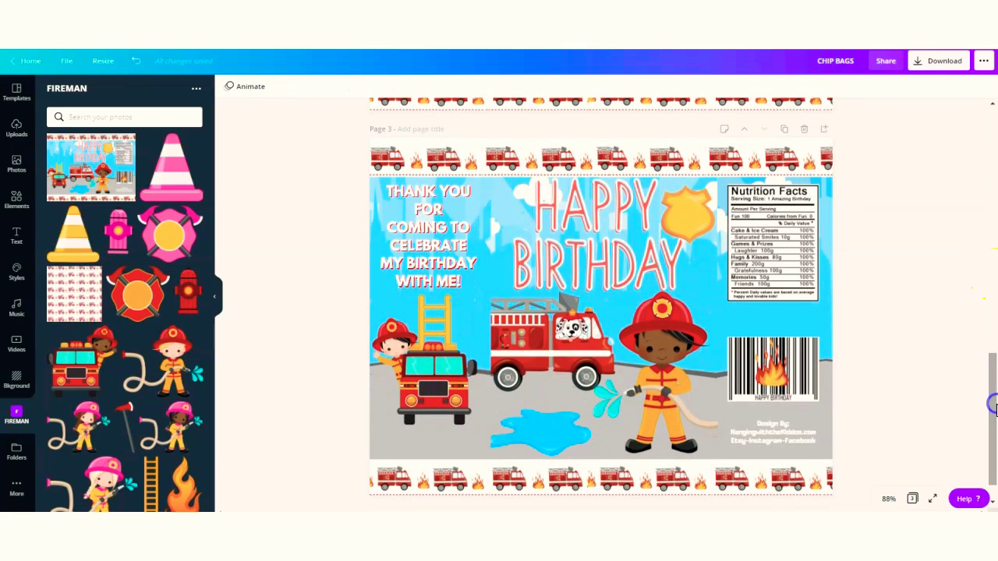
{"action": "right_click", "coordinate": [526, 433]}
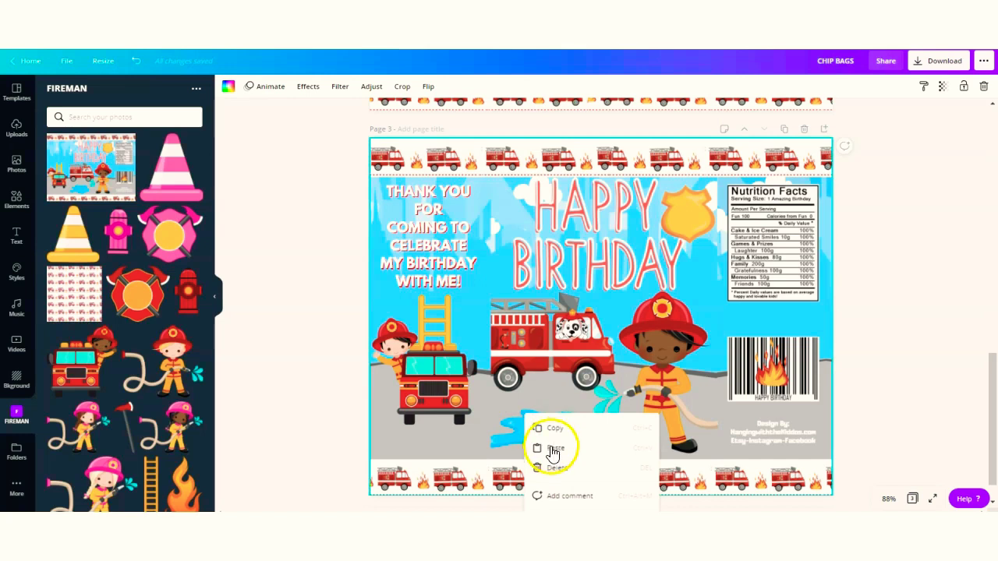
{"action": "left_click", "coordinate": [550, 449]}
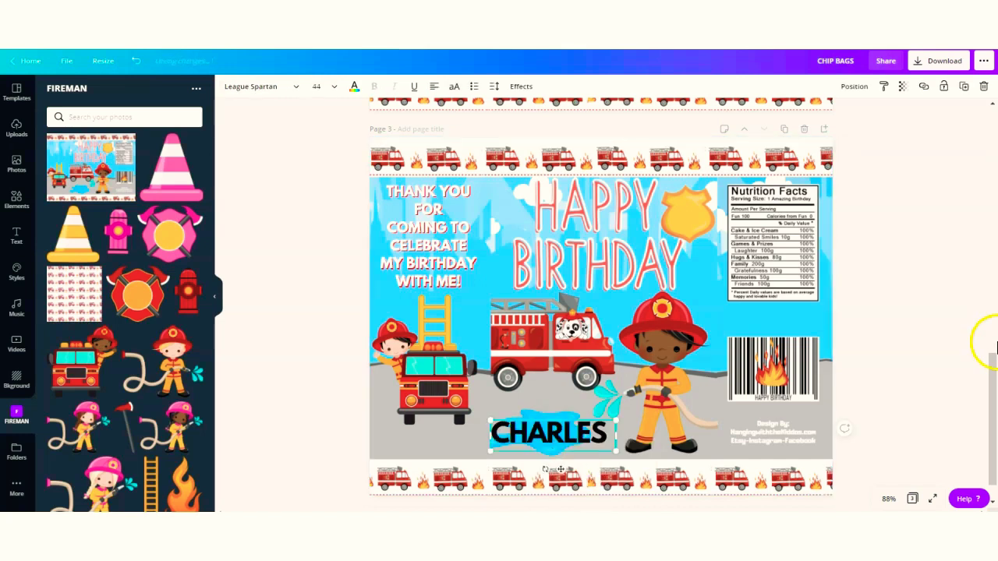
Copy the "5th" age text from page 2 and paste it onto the badge on page 3
{"action": "left_click_drag", "start_coordinate": [993, 388], "coordinate": [991, 289]}
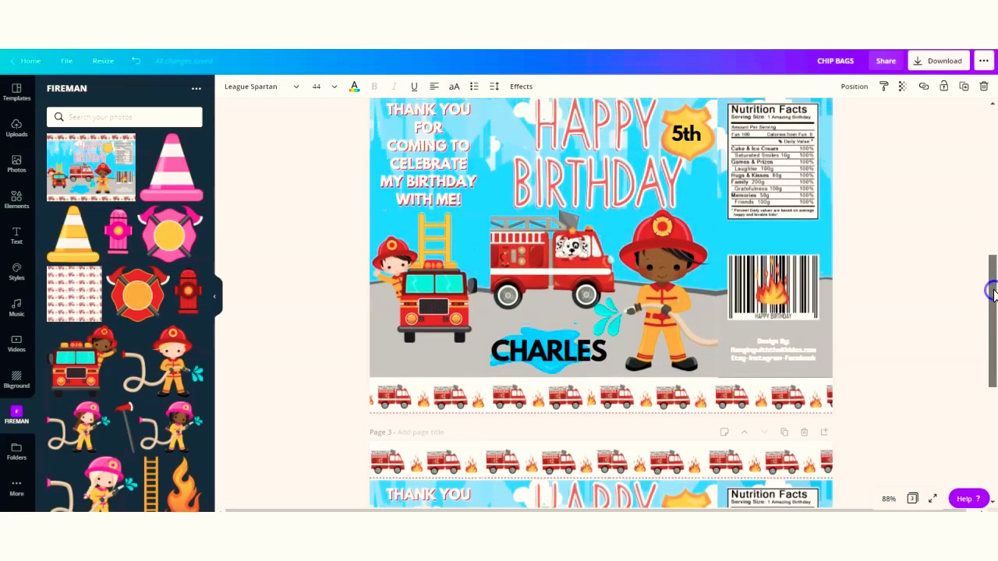
{"action": "left_click", "coordinate": [647, 142]}
{"action": "left_click", "coordinate": [691, 137]}
{"action": "right_click", "coordinate": [691, 139]}
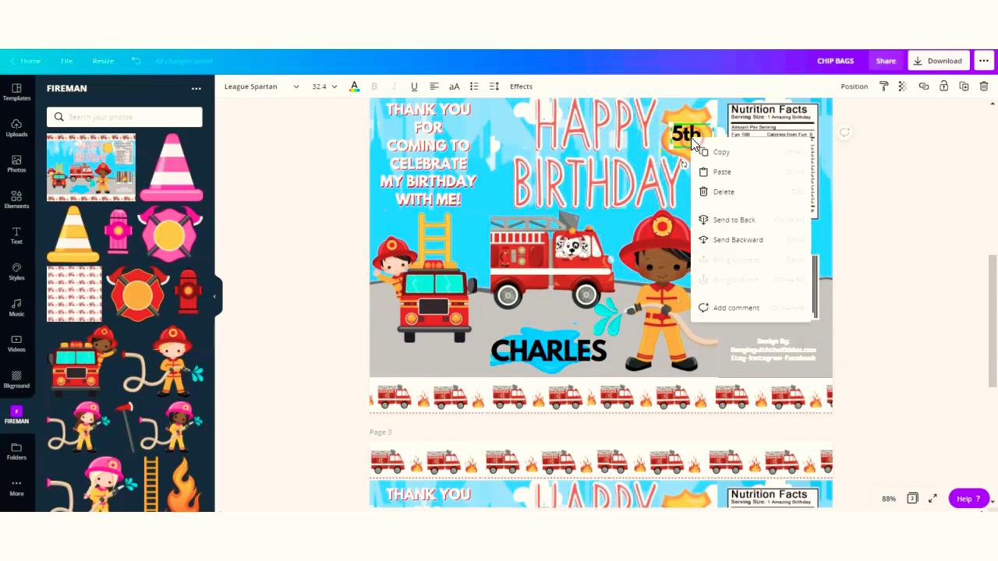
{"action": "left_click", "coordinate": [709, 152]}
{"action": "left_click_drag", "start_coordinate": [993, 335], "coordinate": [992, 399]}
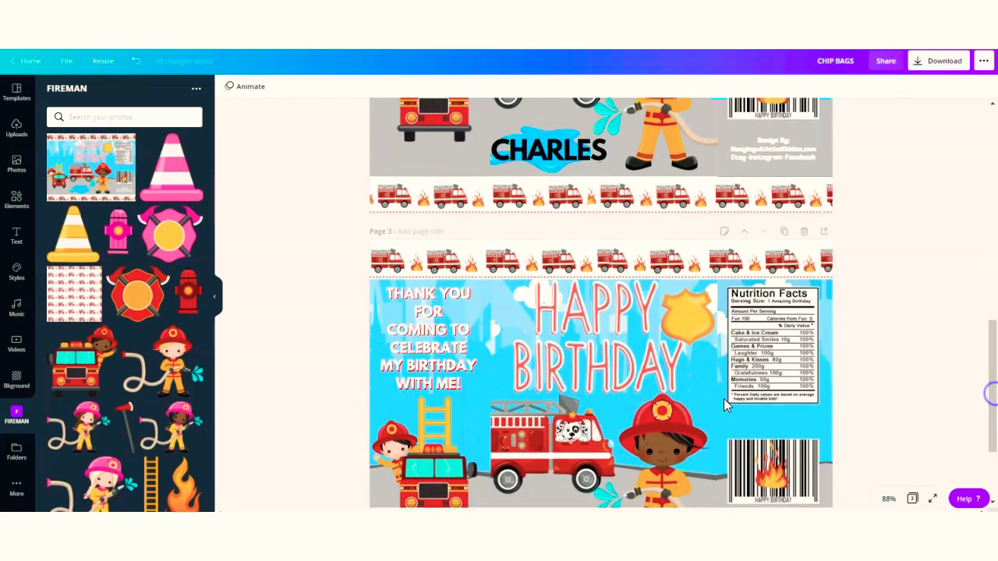
{"action": "left_click", "coordinate": [683, 317]}
{"action": "right_click", "coordinate": [683, 318]}
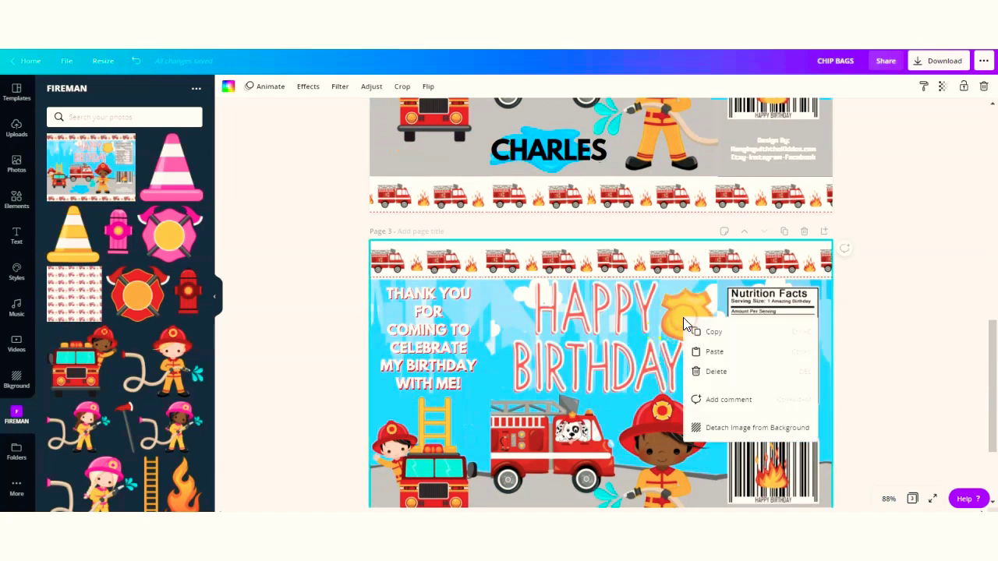
{"action": "left_click", "coordinate": [709, 355]}
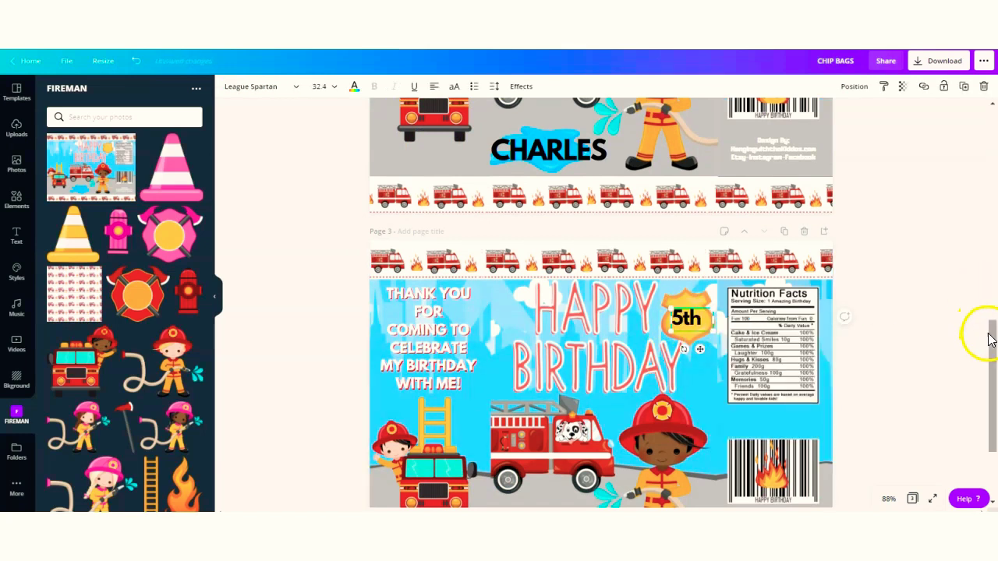
{"action": "left_click_drag", "start_coordinate": [990, 338], "coordinate": [994, 392]}
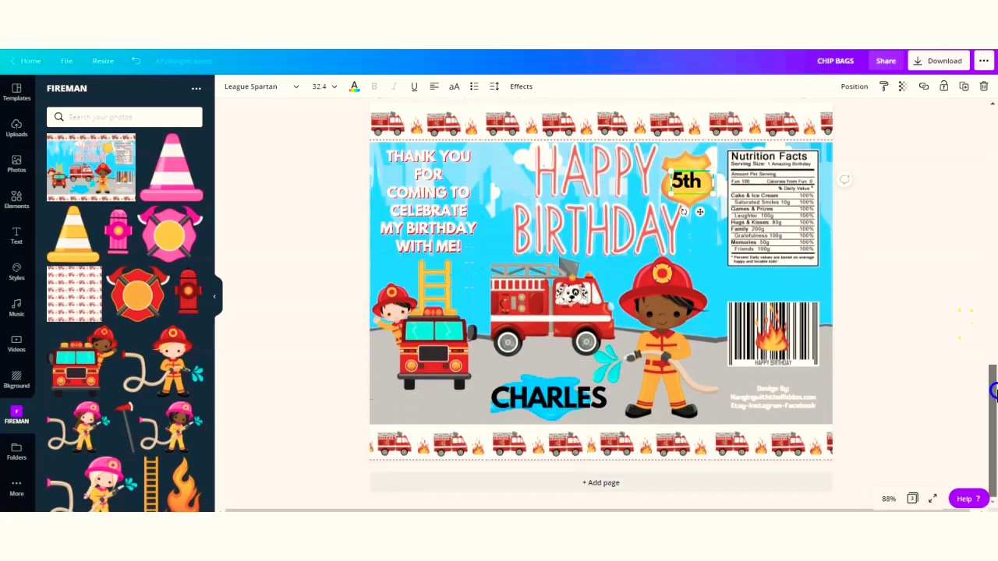
{"action": "left_click", "coordinate": [931, 194]}
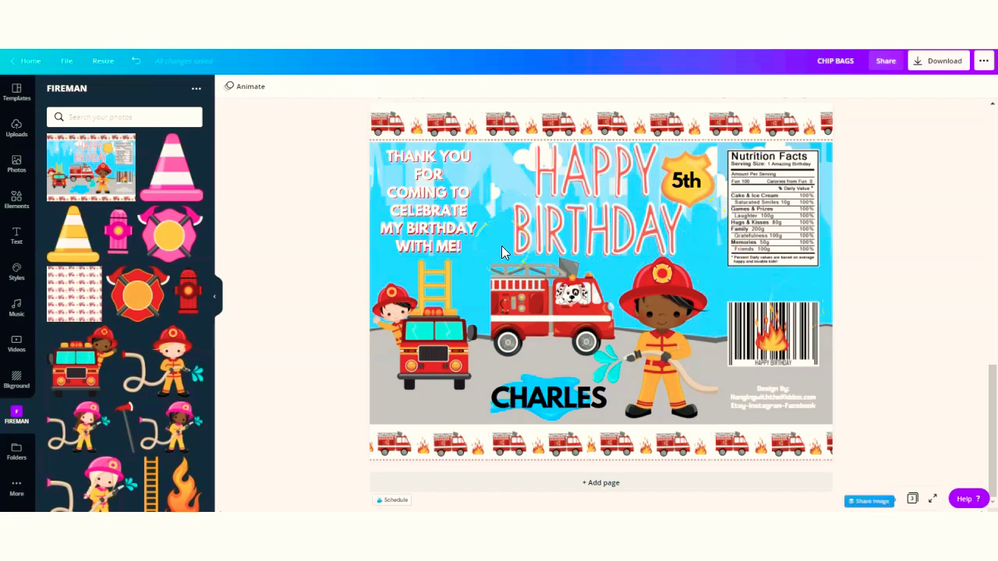
Check on page 3 that the background is one flattened image and that the thank-you, age and name texts are separately editable
{"action": "double_click", "coordinate": [776, 268]}
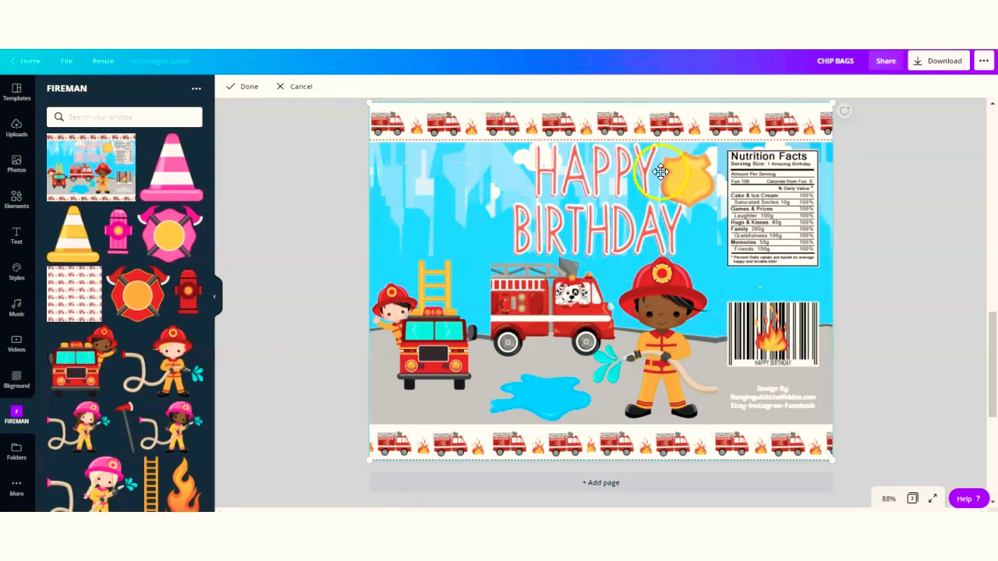
{"action": "left_click", "coordinate": [284, 88]}
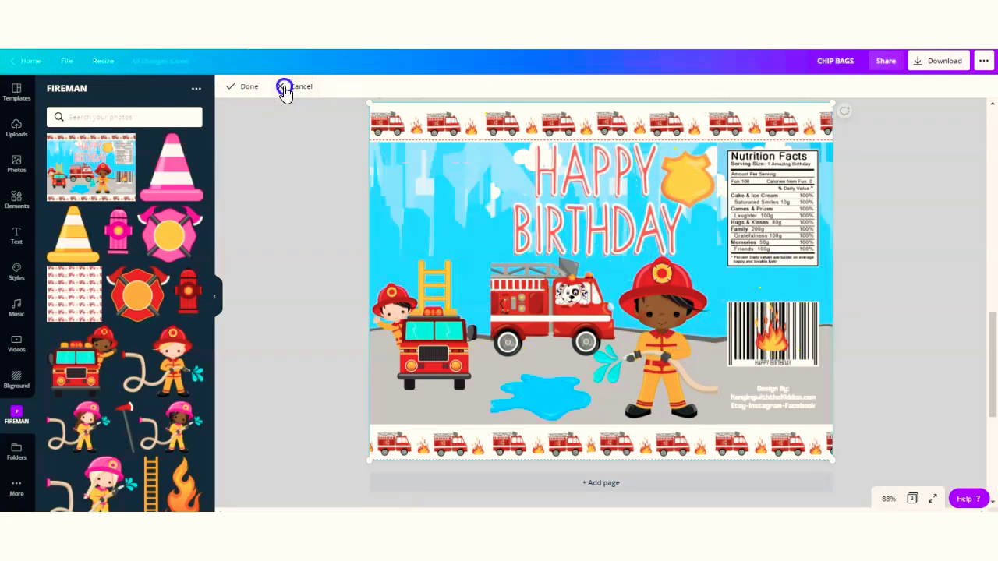
{"action": "left_click", "coordinate": [439, 194]}
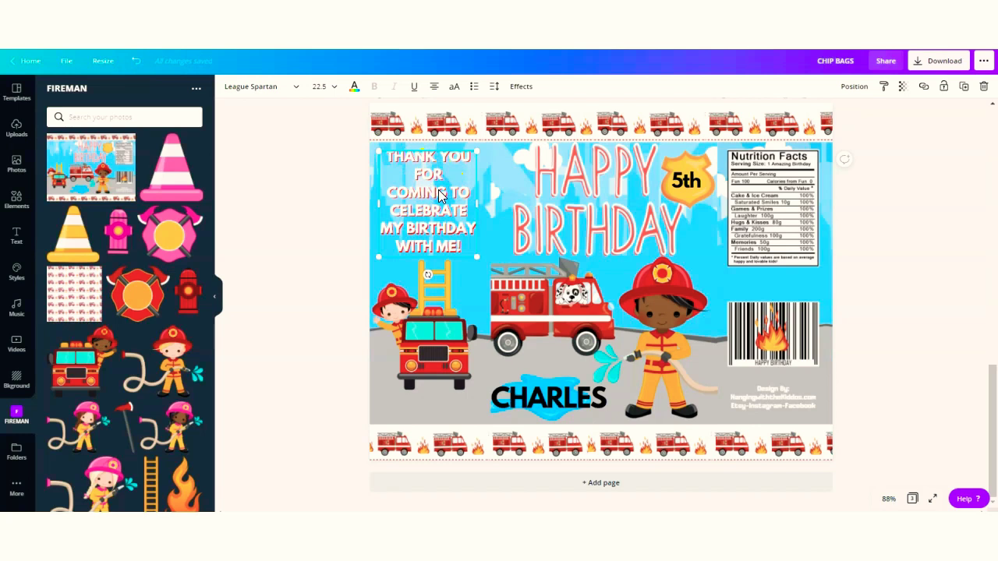
{"action": "triple_click", "coordinate": [439, 194]}
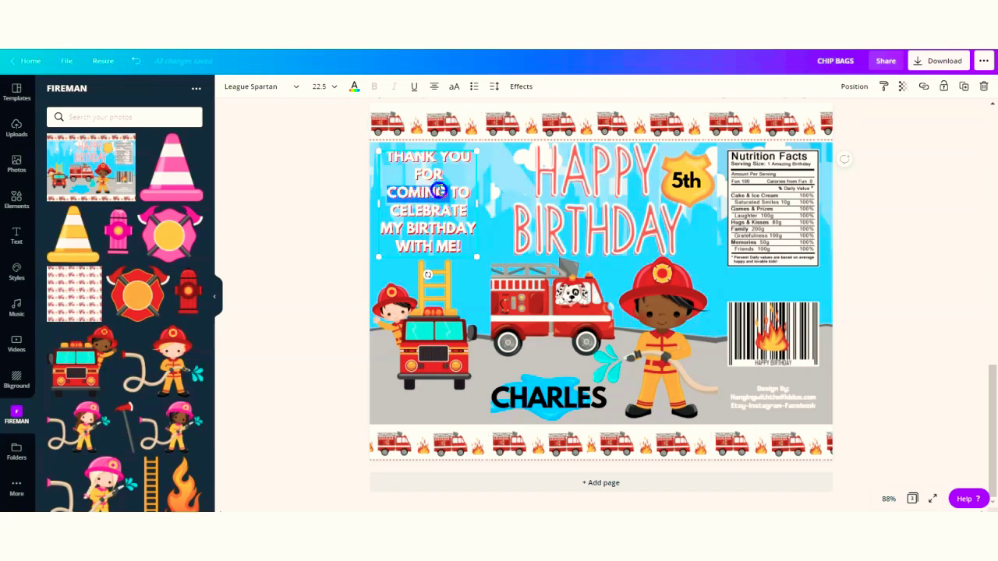
{"action": "double_click", "coordinate": [686, 182]}
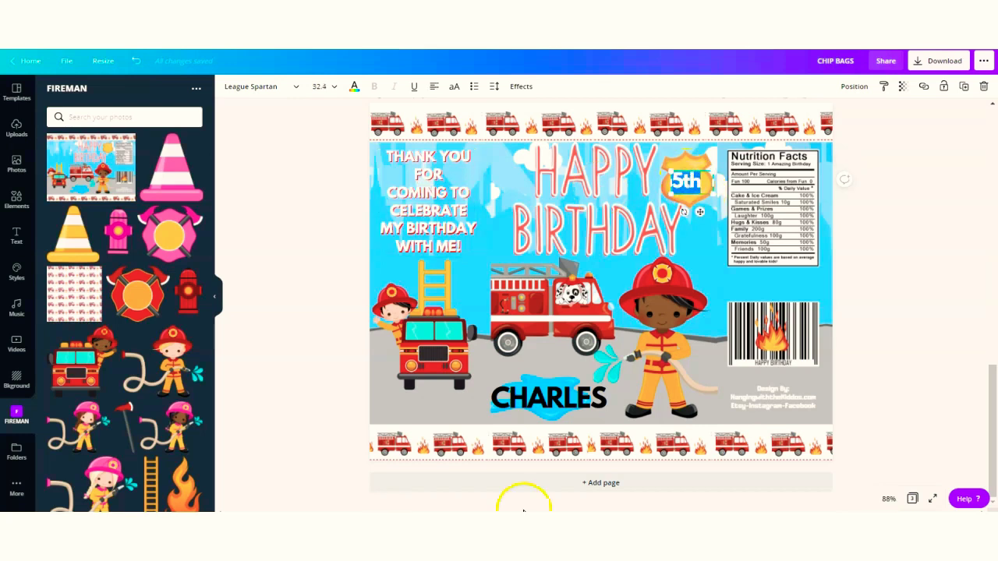
{"action": "double_click", "coordinate": [576, 395]}
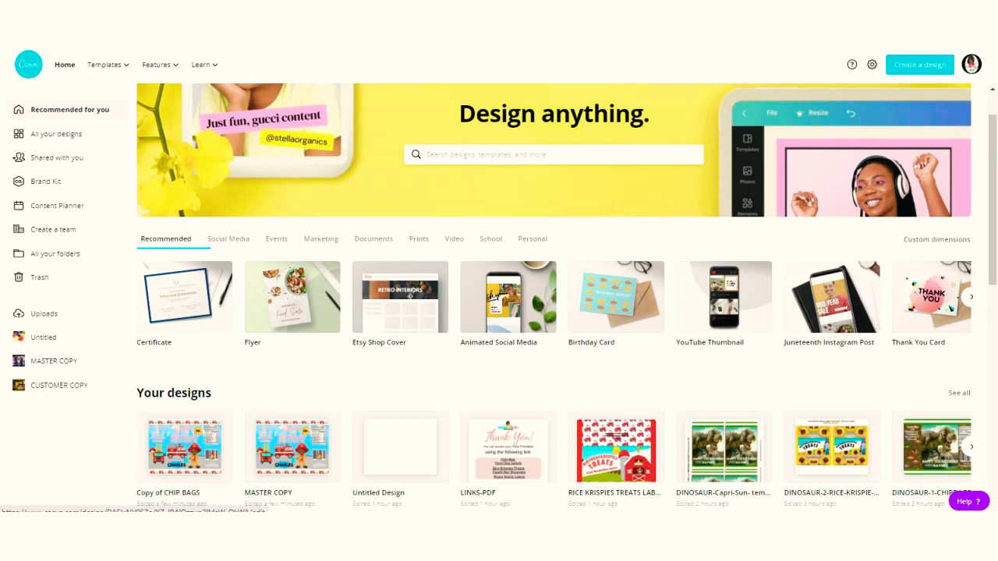
Open the "Copy of CHIP BAGS" design and inspect page 1's background image and separate text, leaving the crop unchanged
{"action": "left_click", "coordinate": [183, 449]}
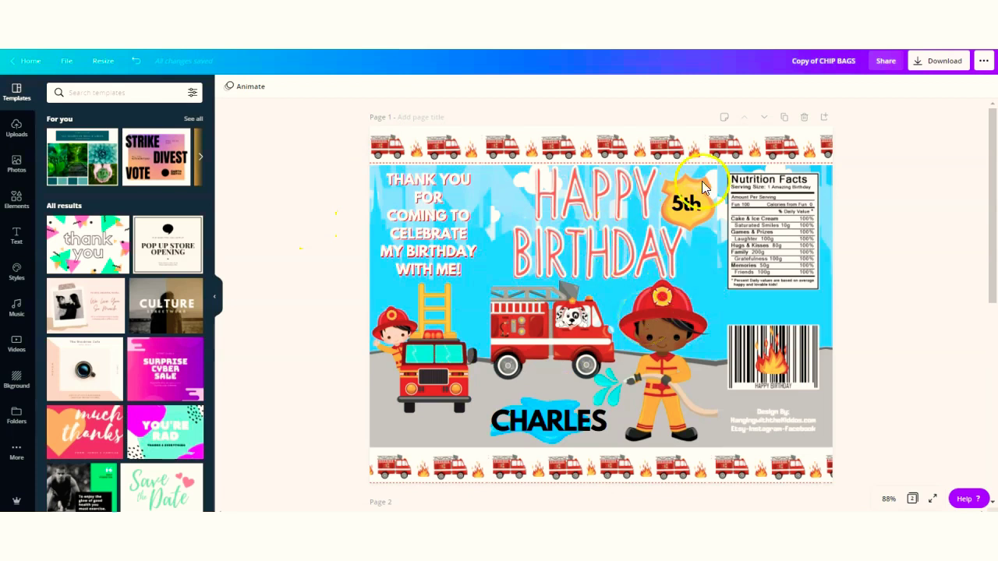
{"action": "left_click", "coordinate": [407, 204]}
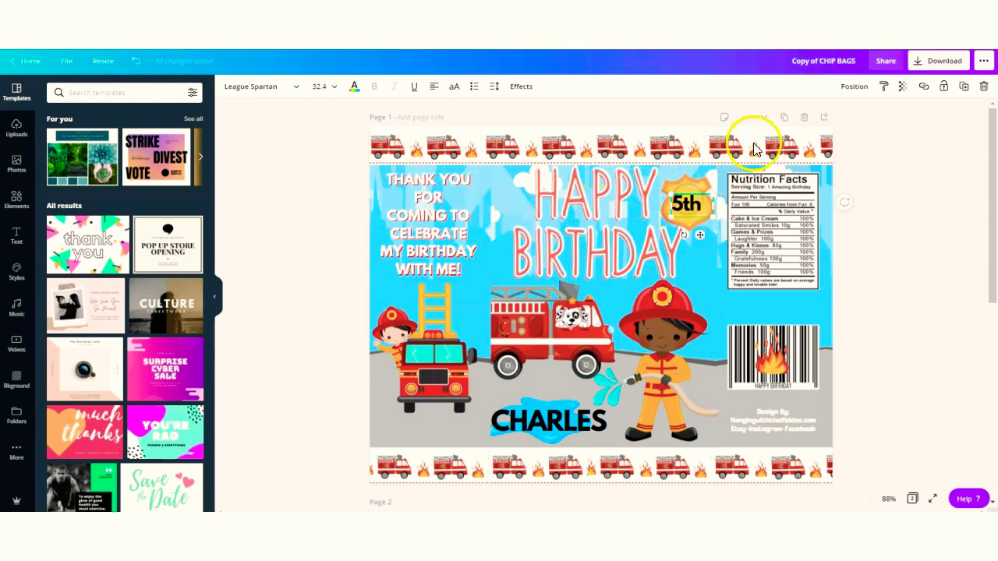
{"action": "left_click", "coordinate": [757, 142]}
{"action": "double_click", "coordinate": [756, 142]}
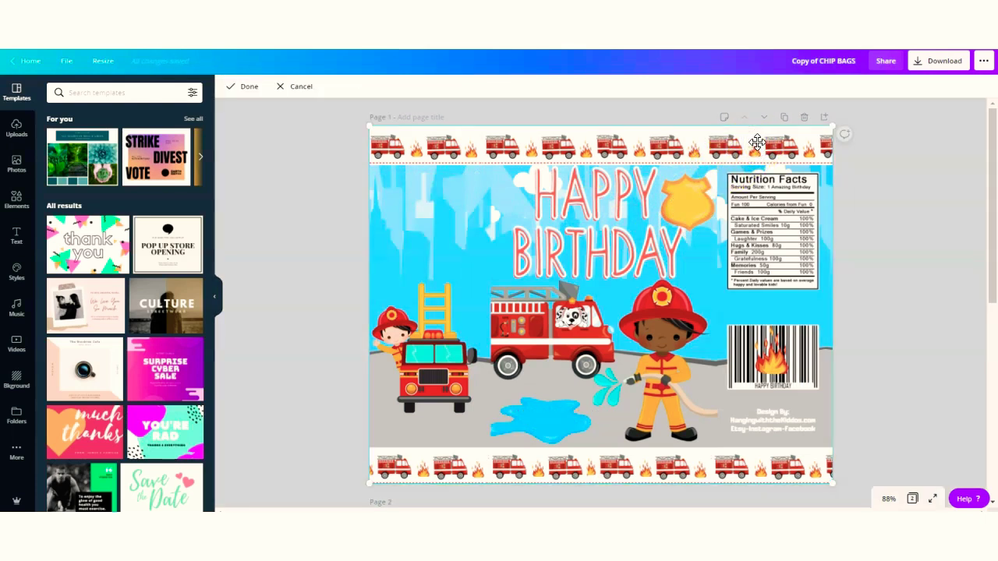
{"action": "left_click", "coordinate": [267, 87]}
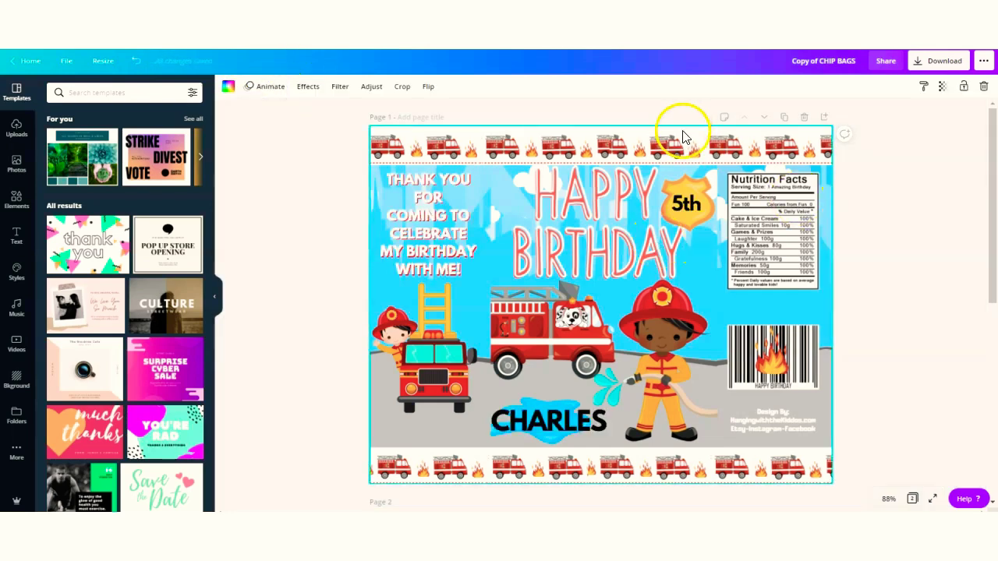
{"action": "left_click_drag", "start_coordinate": [988, 204], "coordinate": [994, 160]}
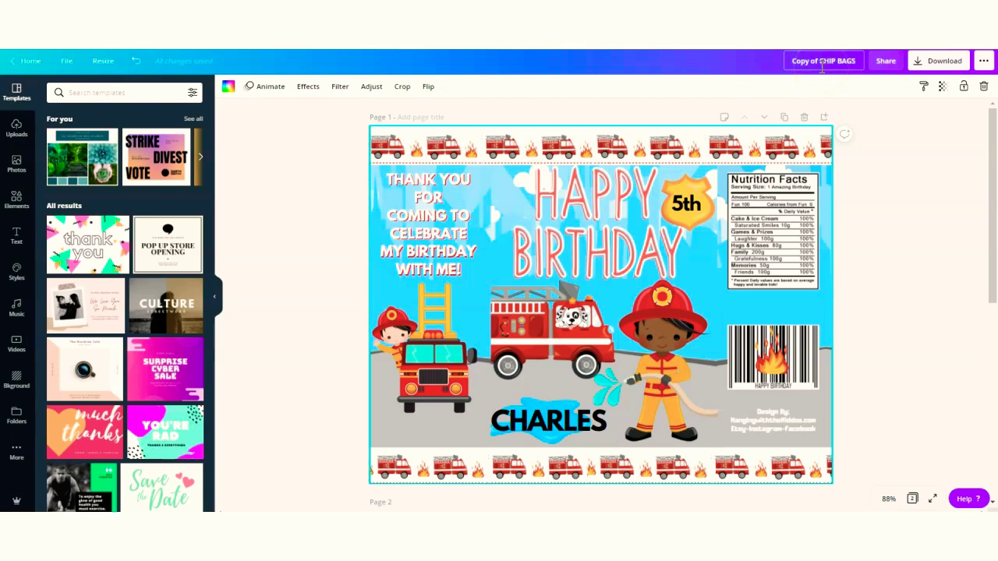
Copy the edit-access share link of the "Copy of CHIP BAGS" design
{"action": "left_click", "coordinate": [886, 61]}
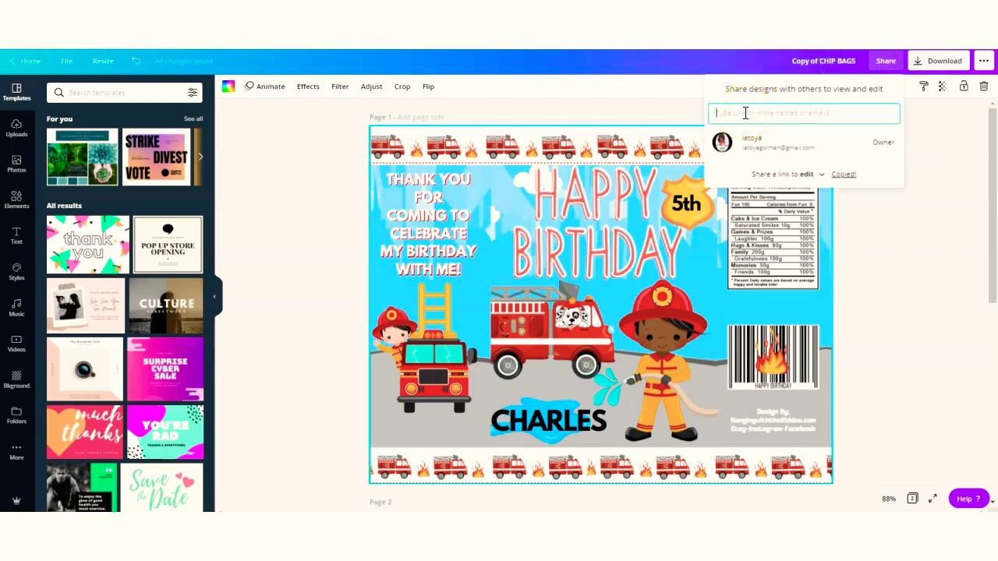
{"action": "left_click", "coordinate": [837, 181]}
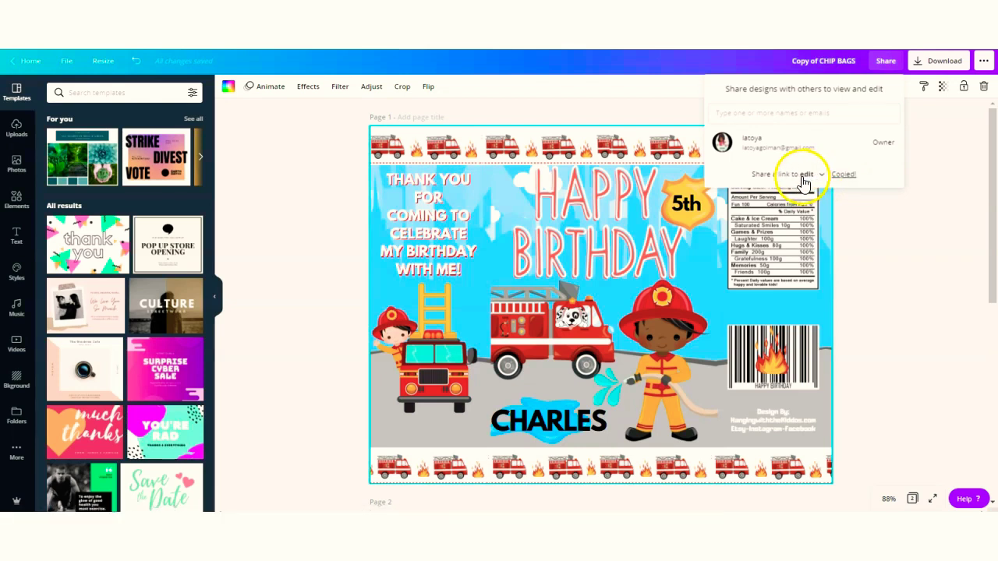
{"action": "left_click", "coordinate": [845, 177]}
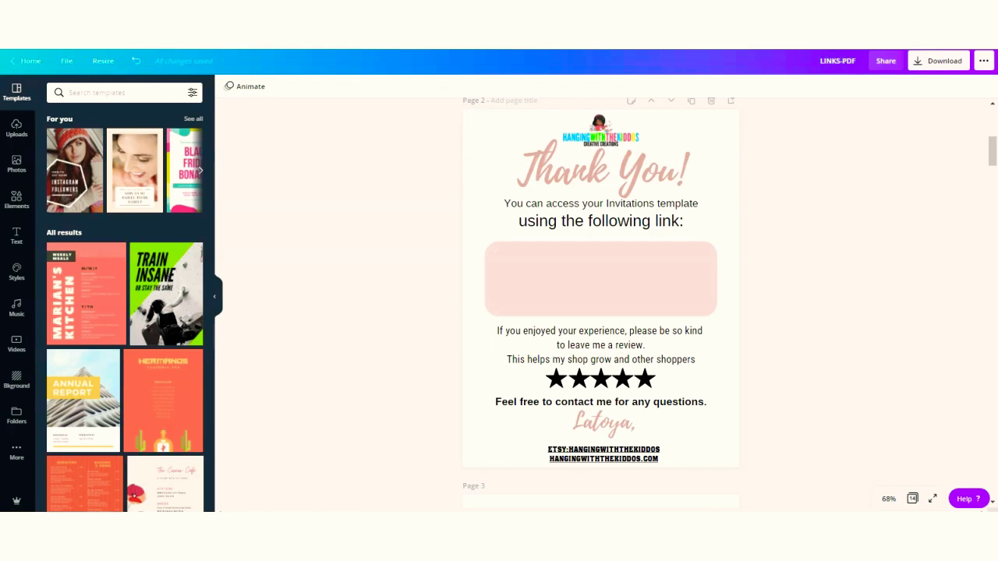
Review the LINKS-PDF design's page 2 link box and the template access, editing and download instructions on pages 3 and 4
{"action": "left_click", "coordinate": [586, 282]}
{"action": "left_click", "coordinate": [672, 207]}
{"action": "left_click", "coordinate": [623, 304]}
{"action": "left_click", "coordinate": [988, 200]}
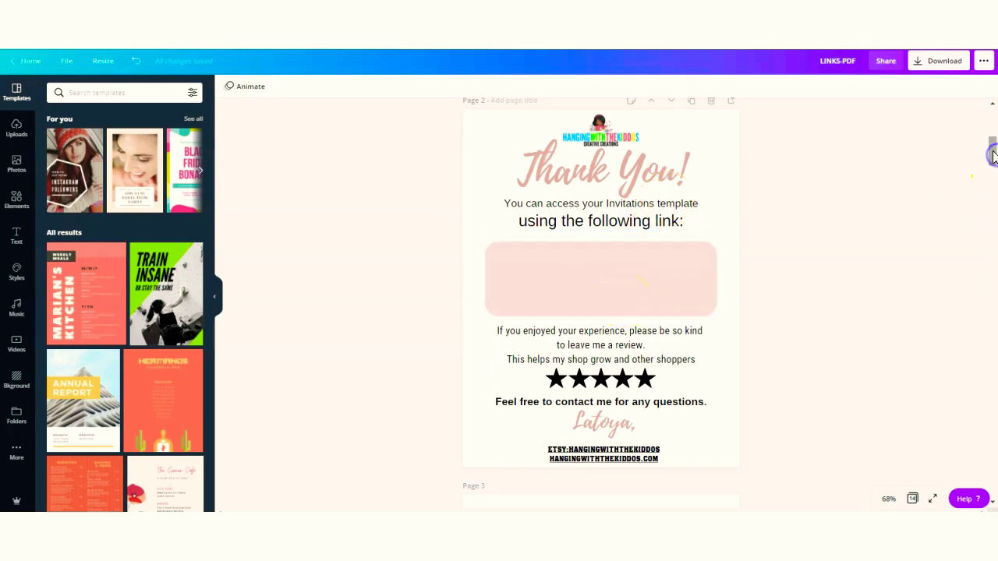
{"action": "left_click_drag", "start_coordinate": [990, 151], "coordinate": [993, 173]}
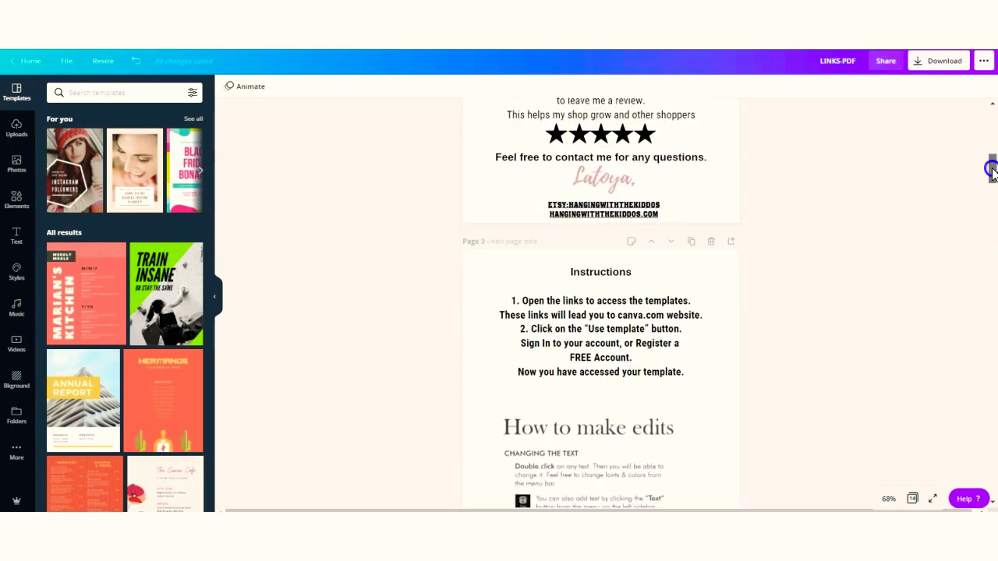
{"action": "left_click_drag", "start_coordinate": [991, 168], "coordinate": [989, 199]}
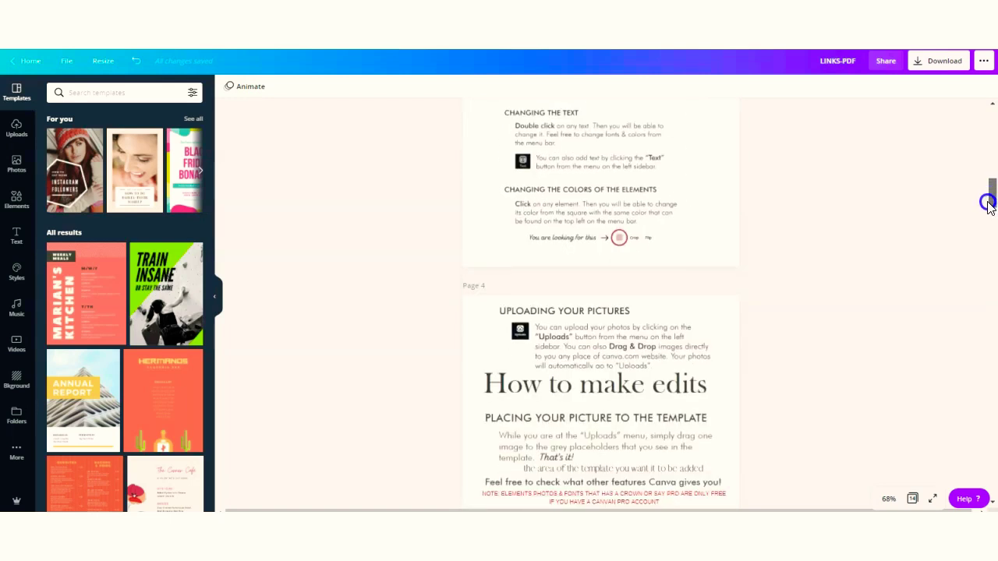
{"action": "scroll", "coordinate": [987, 209], "scroll_direction": "down", "scroll_amount": 3}
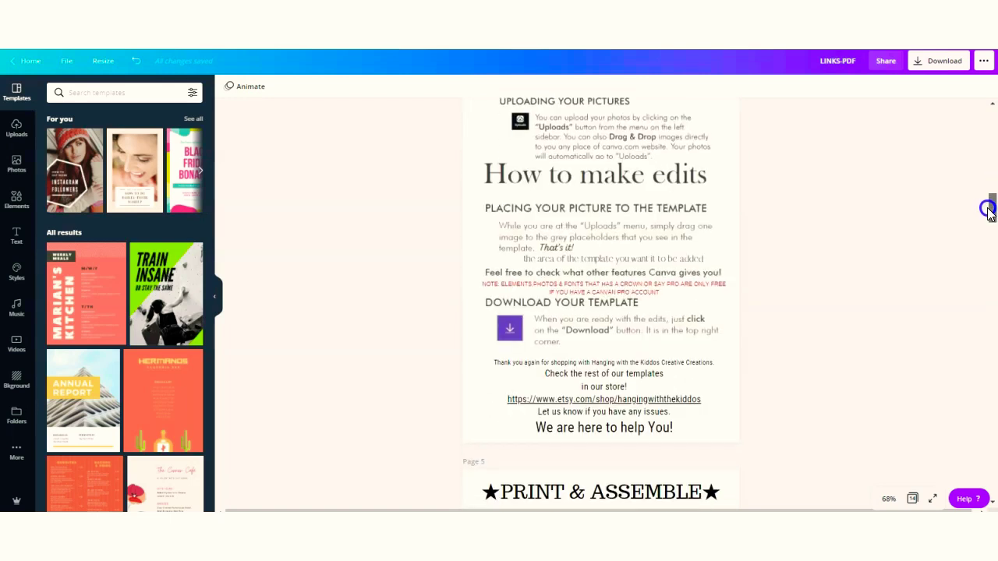
{"action": "left_click_drag", "start_coordinate": [987, 210], "coordinate": [990, 200]}
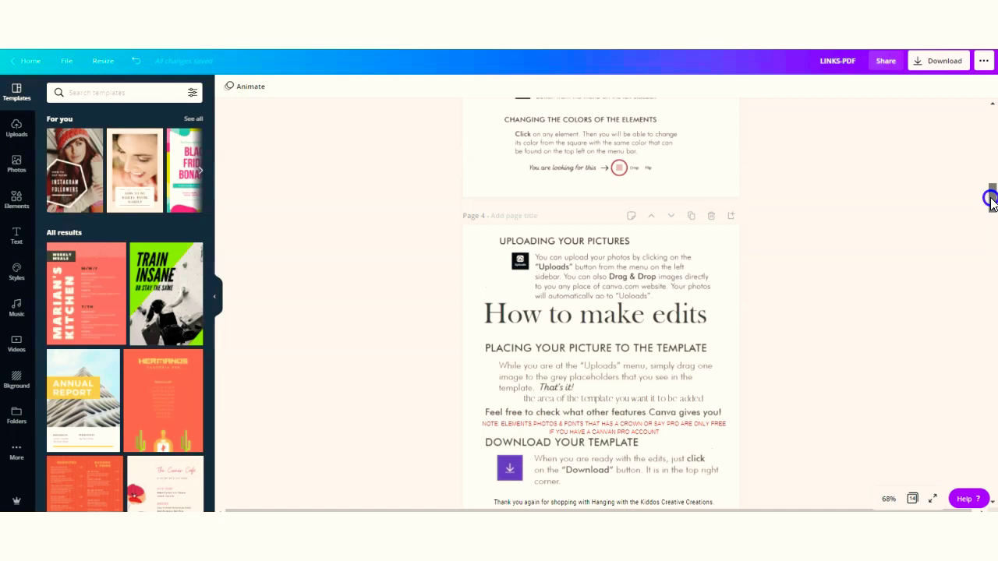
{"action": "left_click_drag", "start_coordinate": [990, 199], "coordinate": [991, 197]}
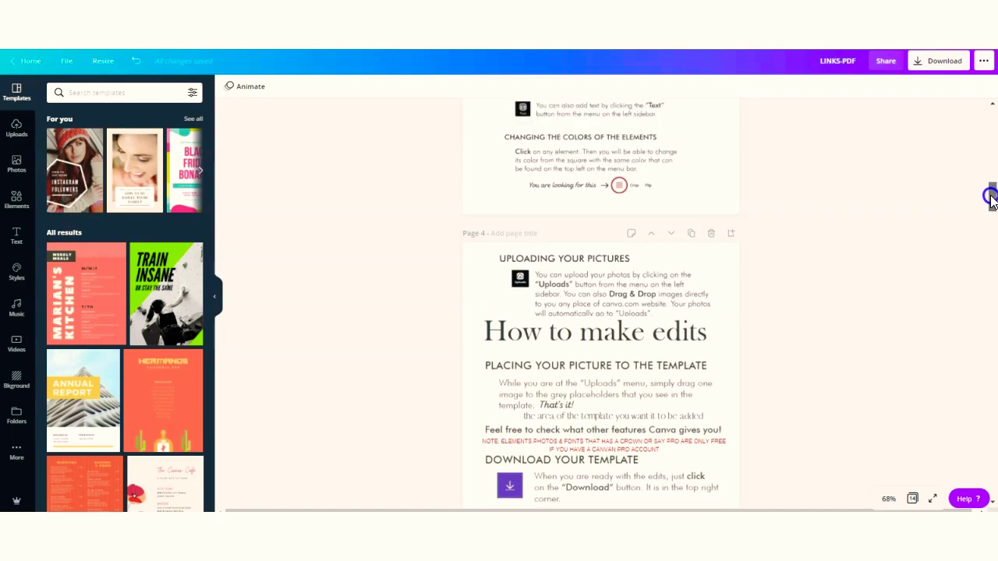